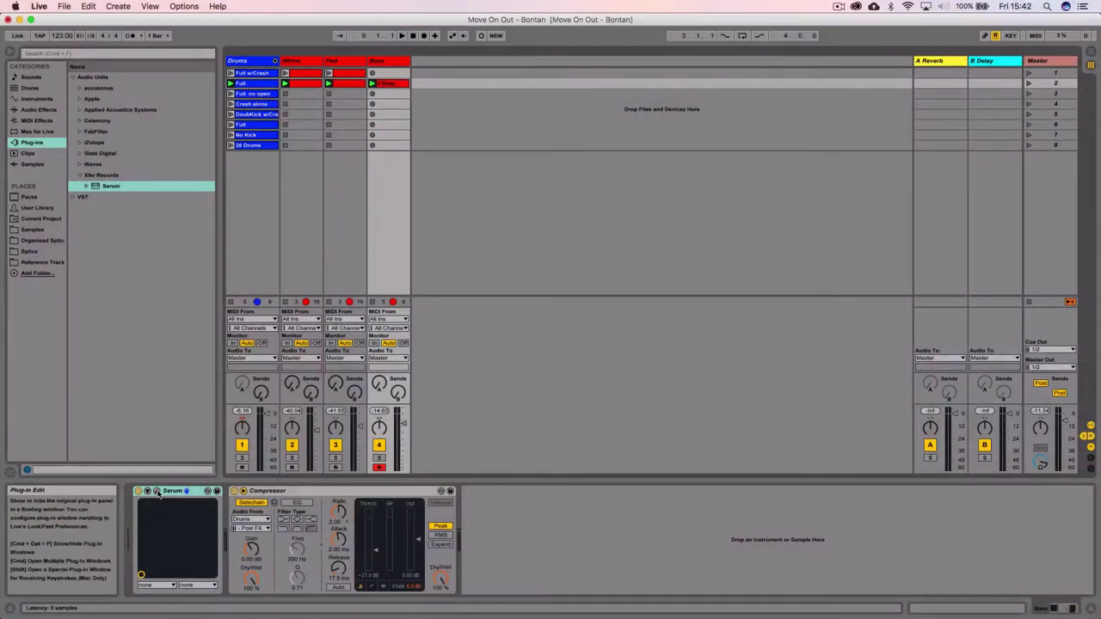
- Open the bass track's Serum window and load the Init preset, leaving one default saw on OSC A
{"action": "left_click", "coordinate": [157, 493]}
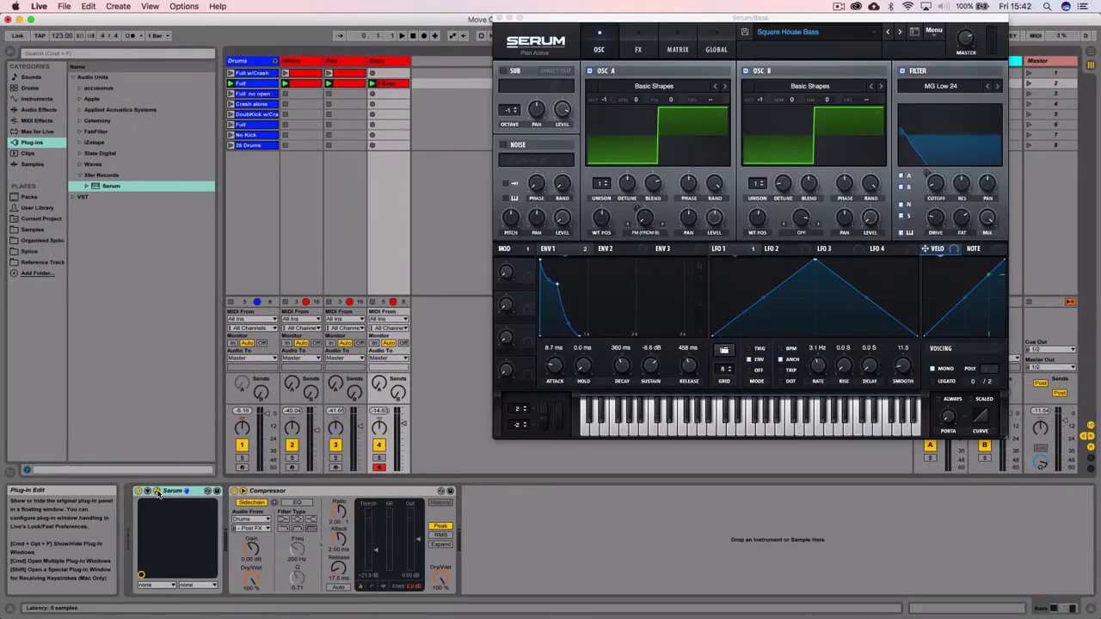
{"action": "left_click_drag", "start_coordinate": [770, 21], "coordinate": [751, 77]}
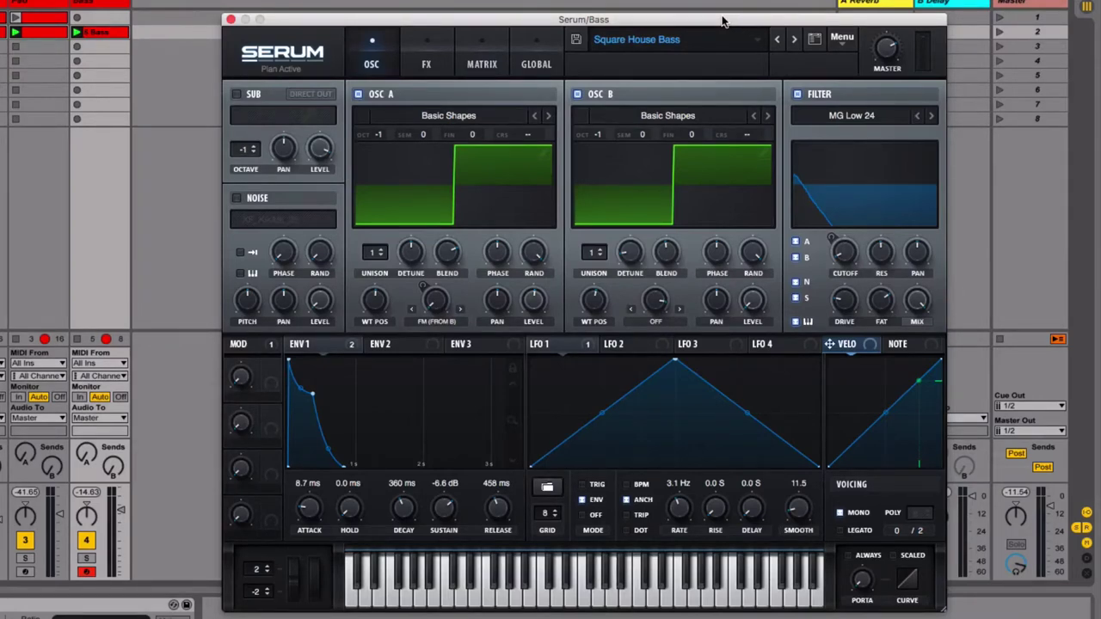
{"action": "left_click", "coordinate": [842, 39]}
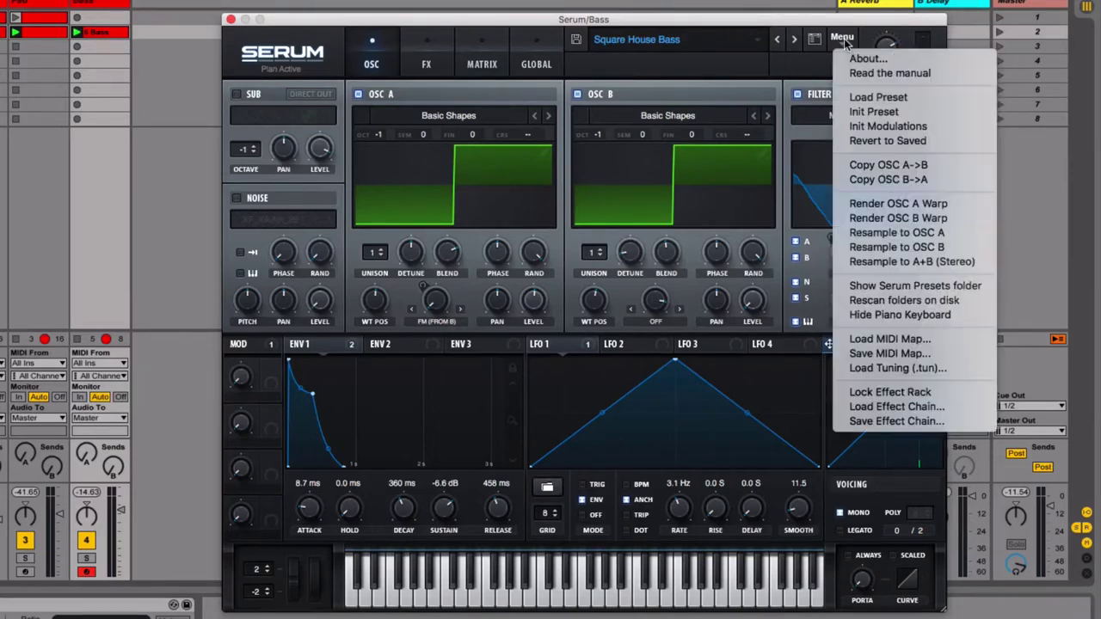
{"action": "left_click", "coordinate": [868, 111]}
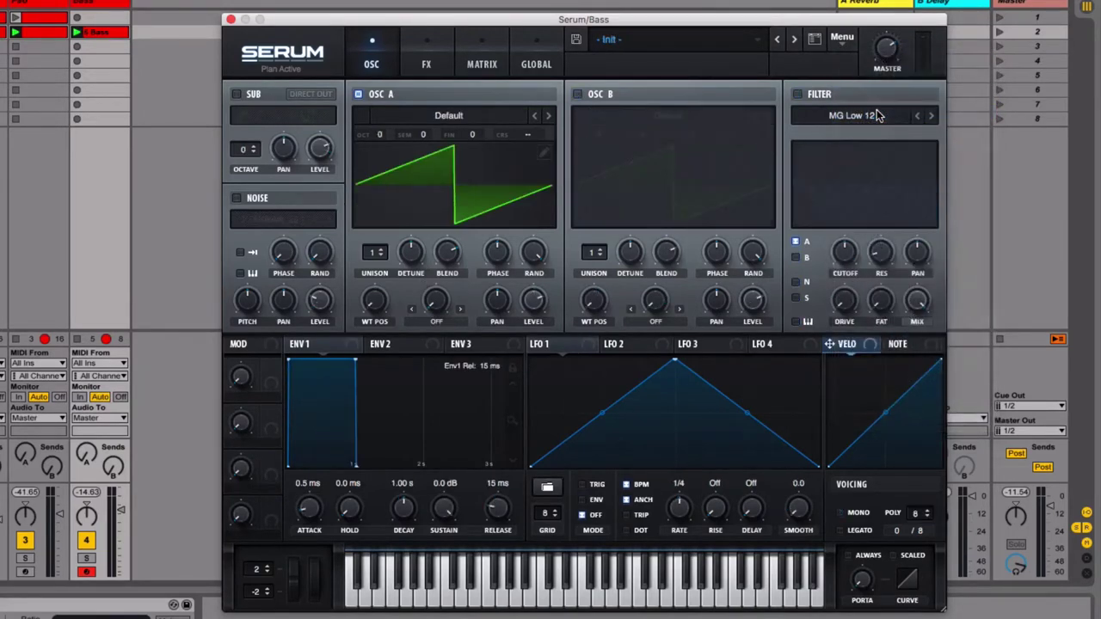
{"action": "left_click_drag", "start_coordinate": [530, 24], "coordinate": [508, 19]}
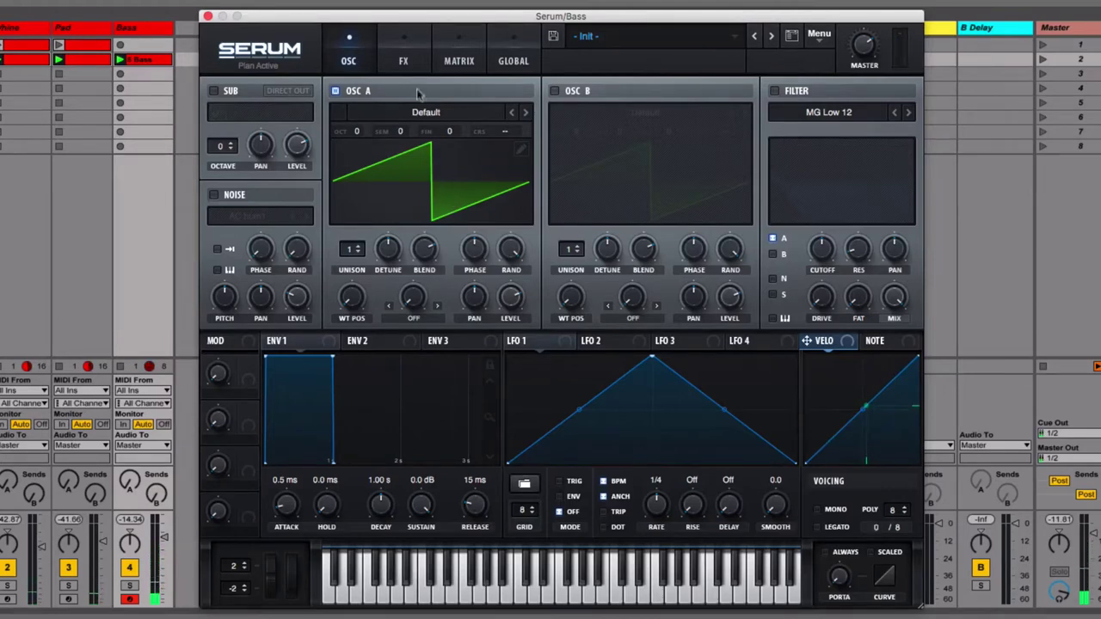
- Load the Analog > Basic Shapes wavetable on oscillator A
{"action": "left_click", "coordinate": [438, 113]}
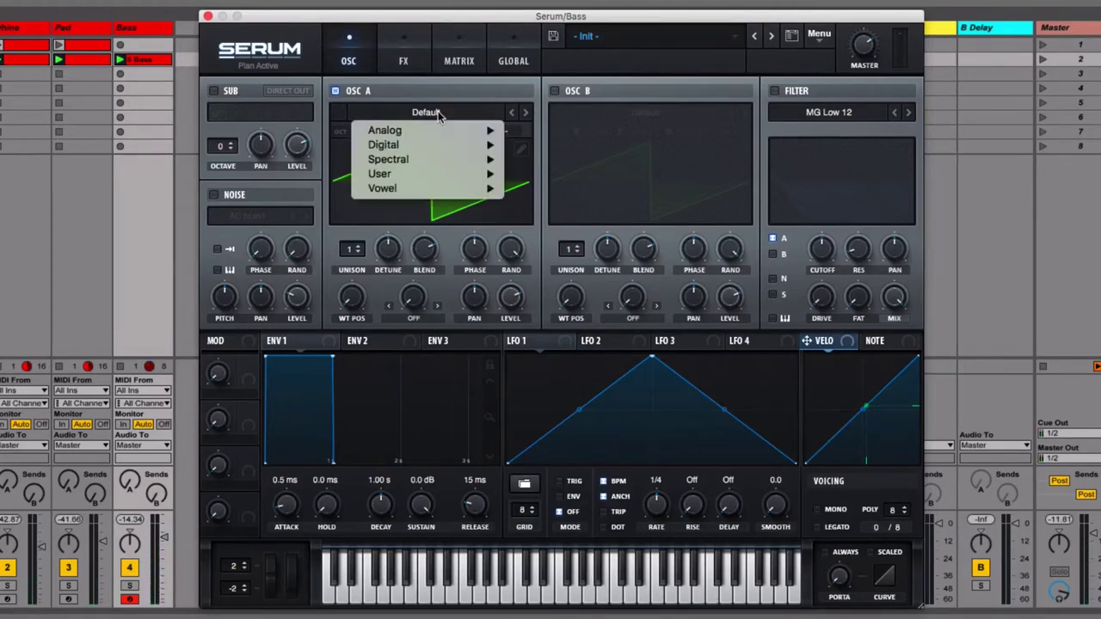
{"action": "mouse_move", "coordinate": [409, 136]}
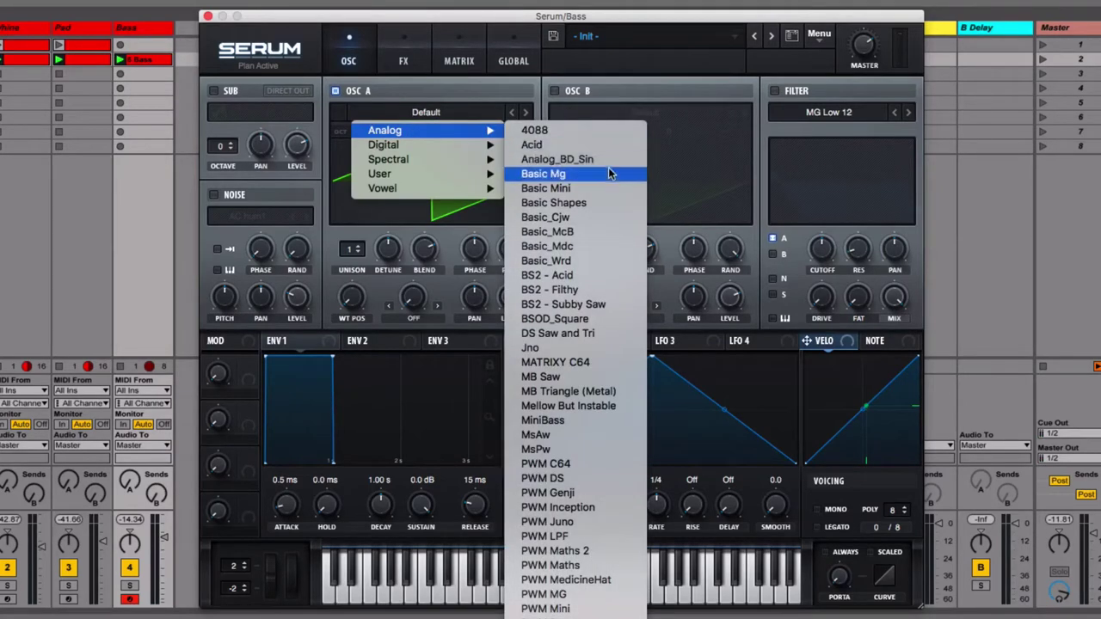
{"action": "left_click", "coordinate": [596, 202]}
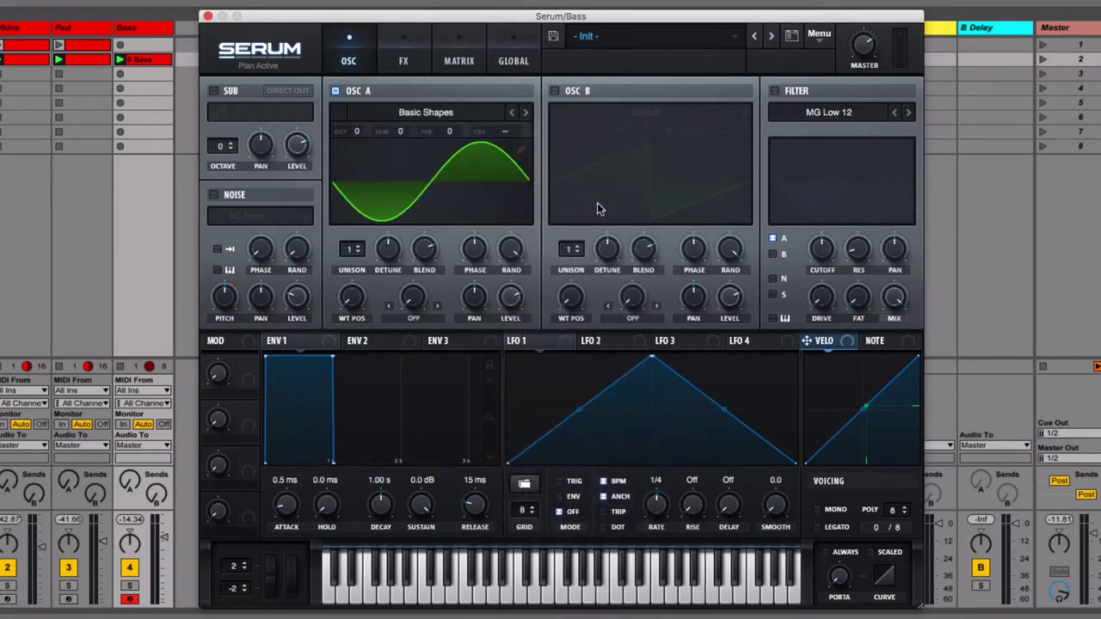
{"action": "left_click", "coordinate": [410, 121]}
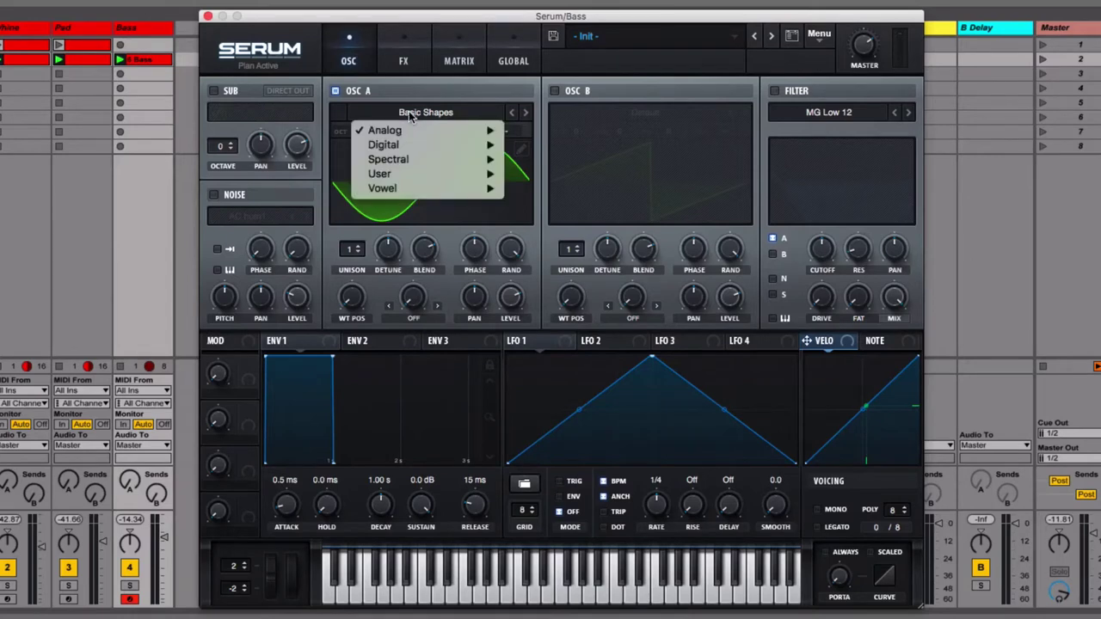
{"action": "mouse_move", "coordinate": [402, 130]}
{"action": "left_click", "coordinate": [567, 205]}
- Move oscillator A's wavetable position from saw to the square wave
{"action": "left_click", "coordinate": [487, 204]}
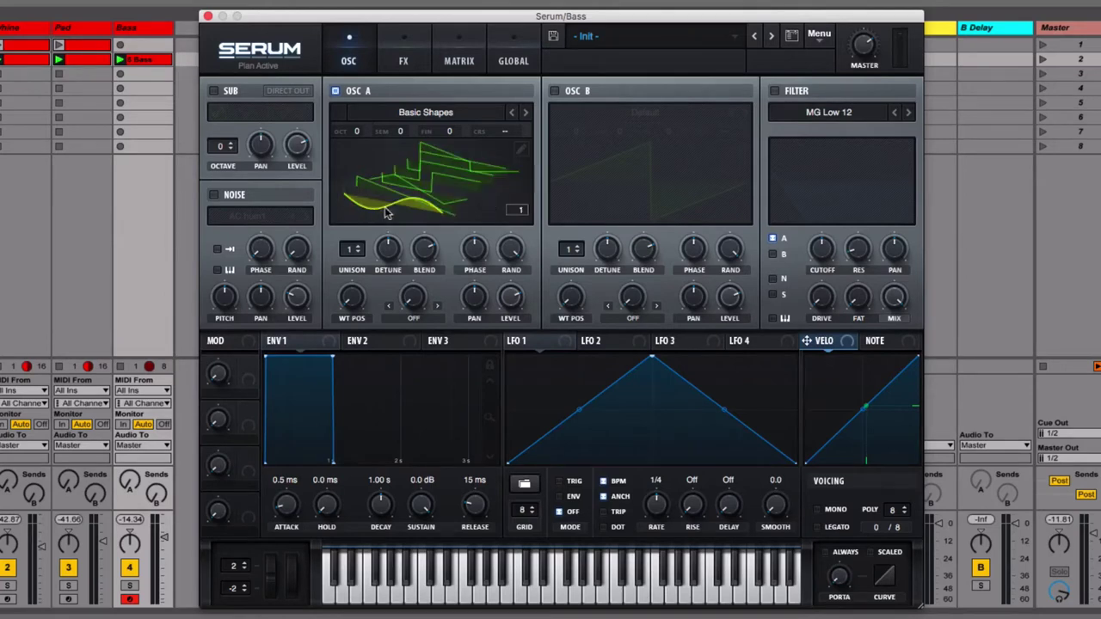
{"action": "left_click", "coordinate": [492, 178]}
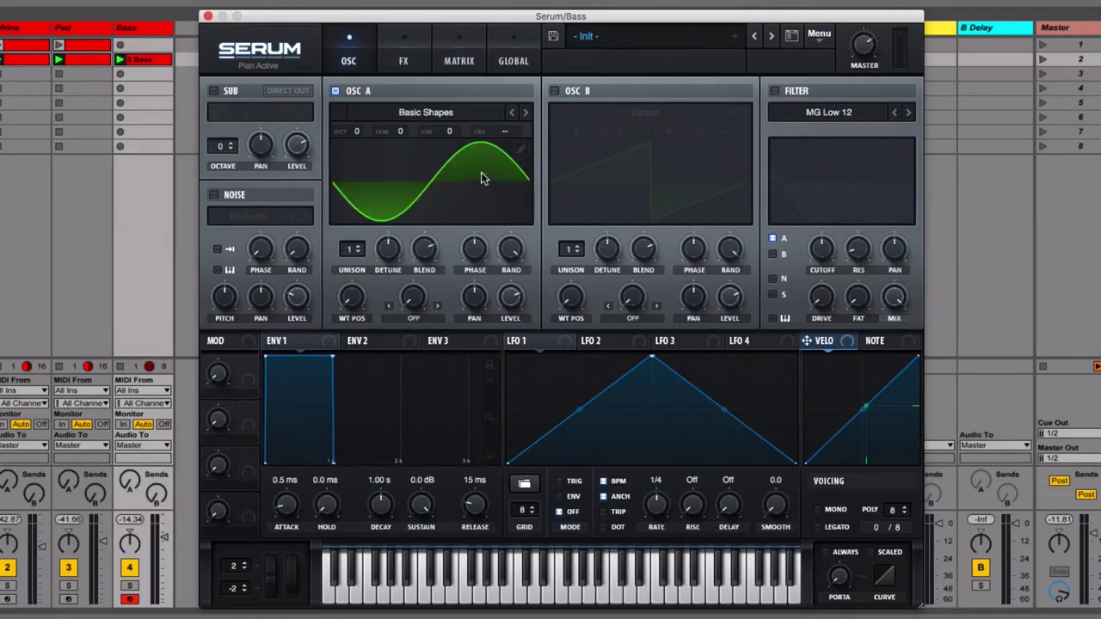
{"action": "left_click_drag", "start_coordinate": [352, 300], "coordinate": [356, 199]}
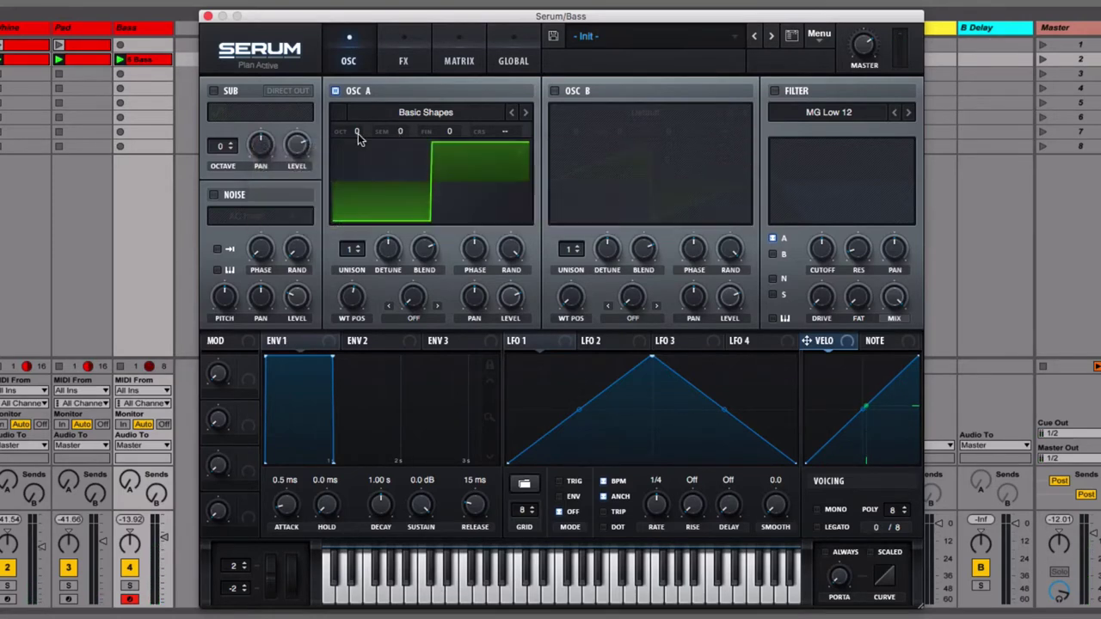
- Set oscillator A's octave to -1
{"action": "mouse_move", "coordinate": [358, 133]}
{"action": "left_click_drag", "start_coordinate": [358, 148], "coordinate": [357, 161]}
- Enable the filter, sweep its cutoff down through about 531 Hz to 144 Hz, and unsolo the Bass track
{"action": "left_click", "coordinate": [774, 91]}
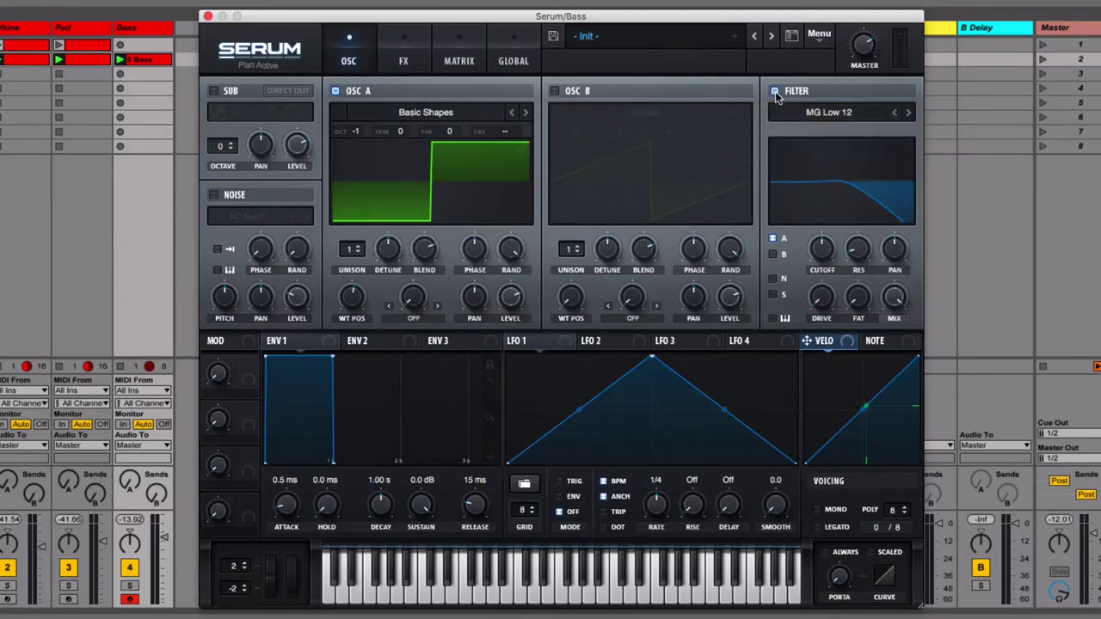
{"action": "left_click_drag", "start_coordinate": [821, 252], "coordinate": [831, 178]}
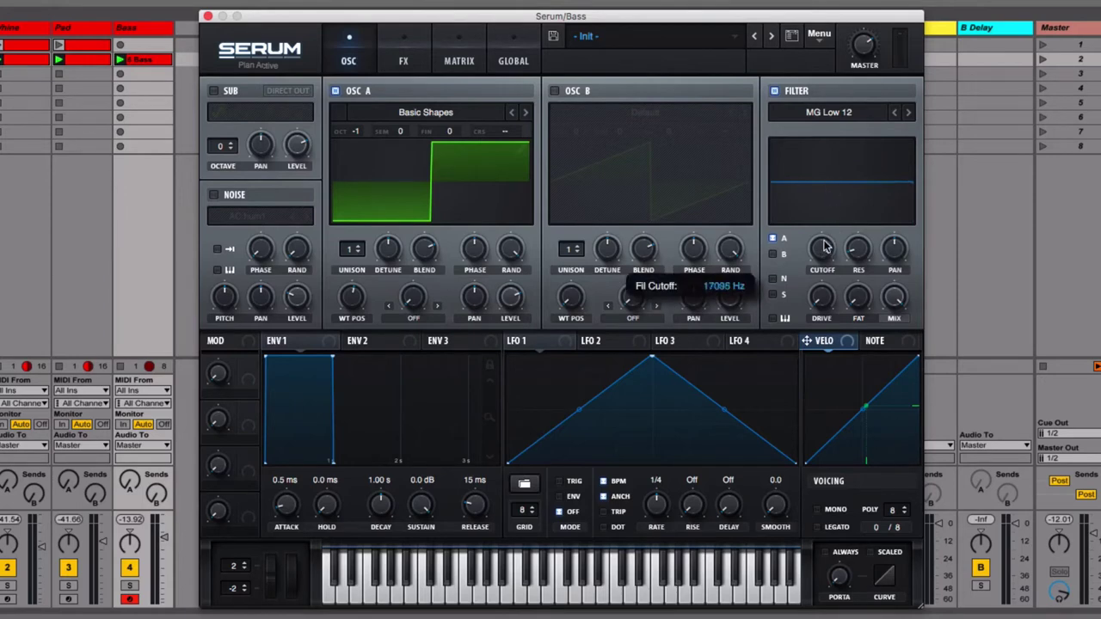
{"action": "left_click_drag", "start_coordinate": [823, 247], "coordinate": [826, 361]}
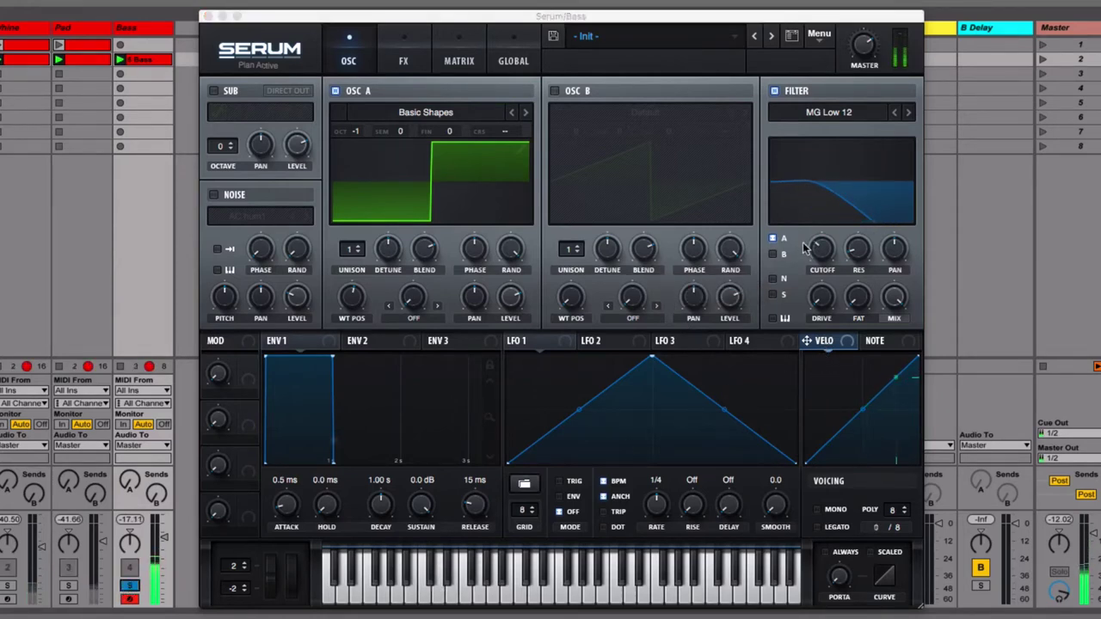
{"action": "left_click_drag", "start_coordinate": [805, 248], "coordinate": [794, 135]}
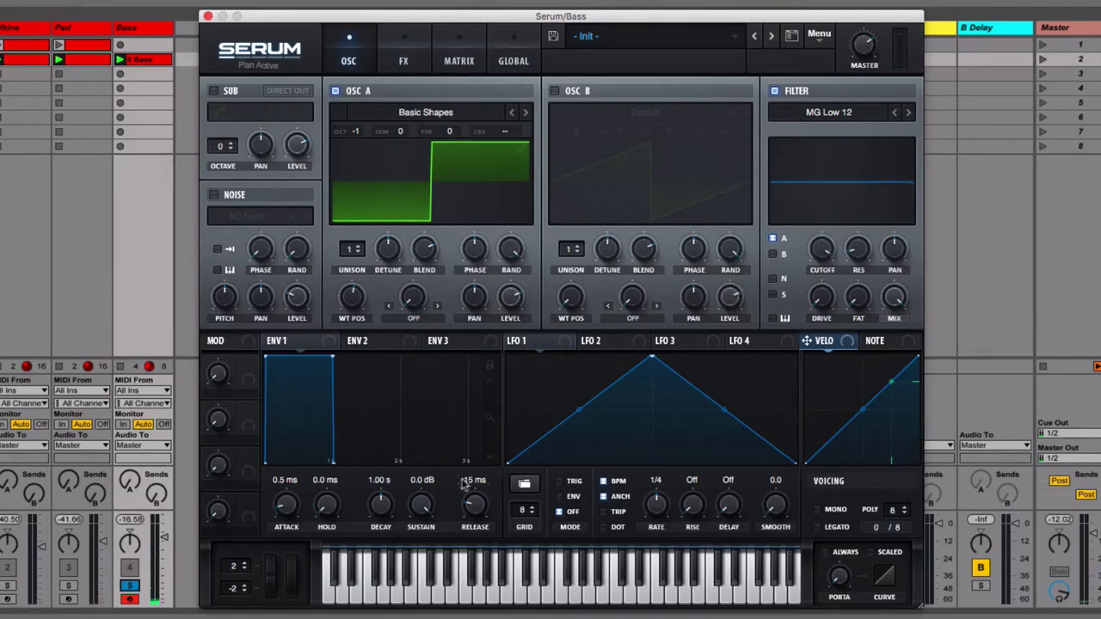
{"action": "left_click", "coordinate": [130, 587]}
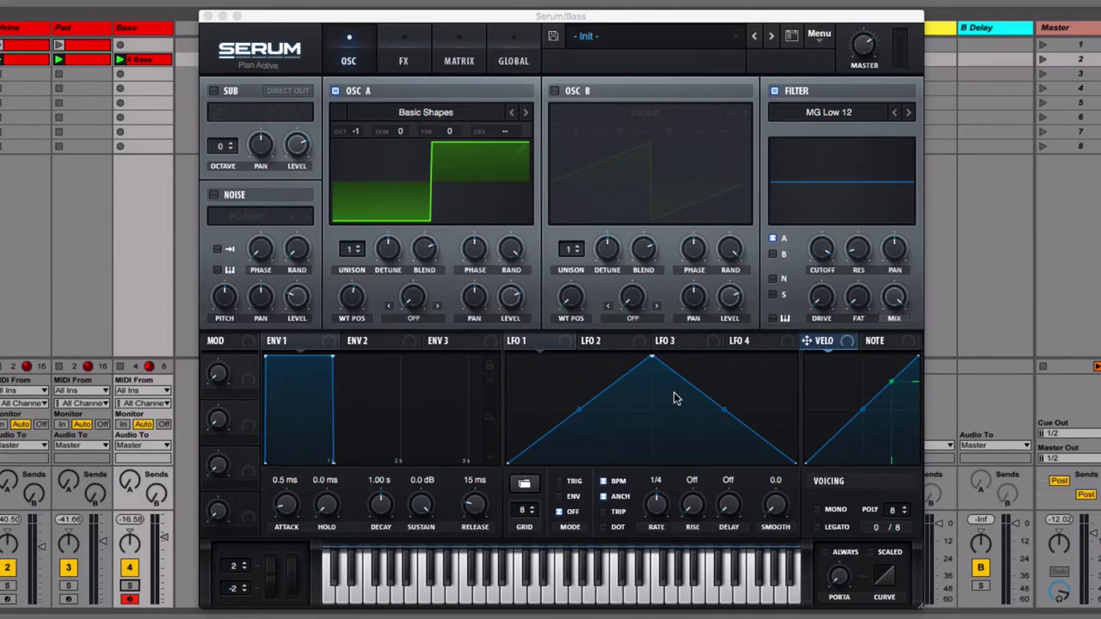
- On ENV 1, set attack 8.6 ms, sustain -6.9 dB, decay 357 ms and release 207 ms
{"action": "left_click", "coordinate": [318, 348]}
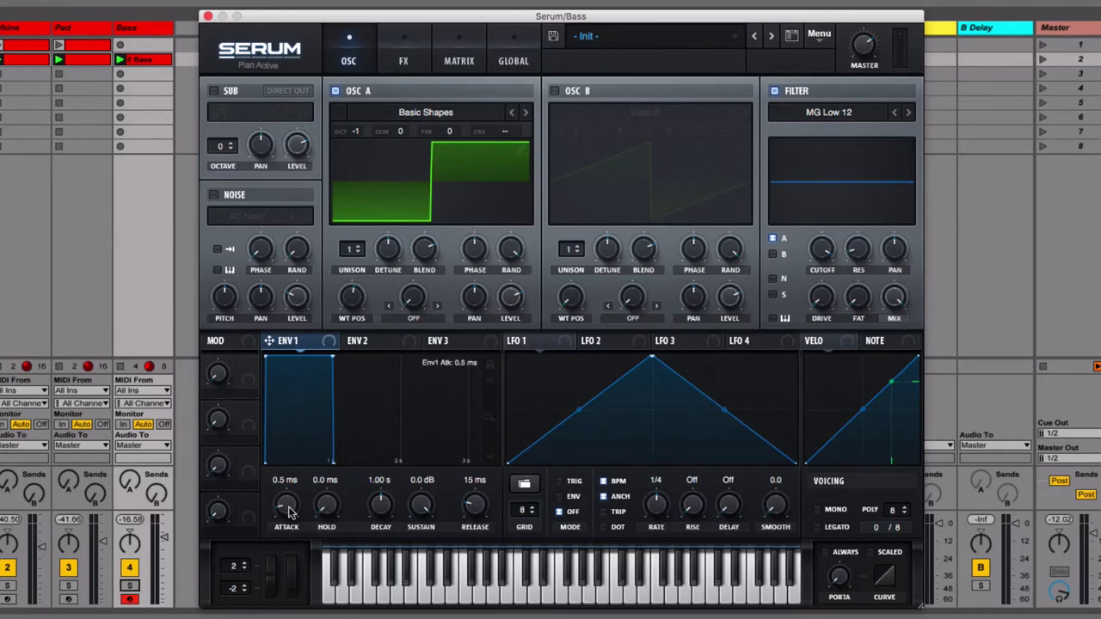
{"action": "left_click_drag", "start_coordinate": [290, 512], "coordinate": [290, 499]}
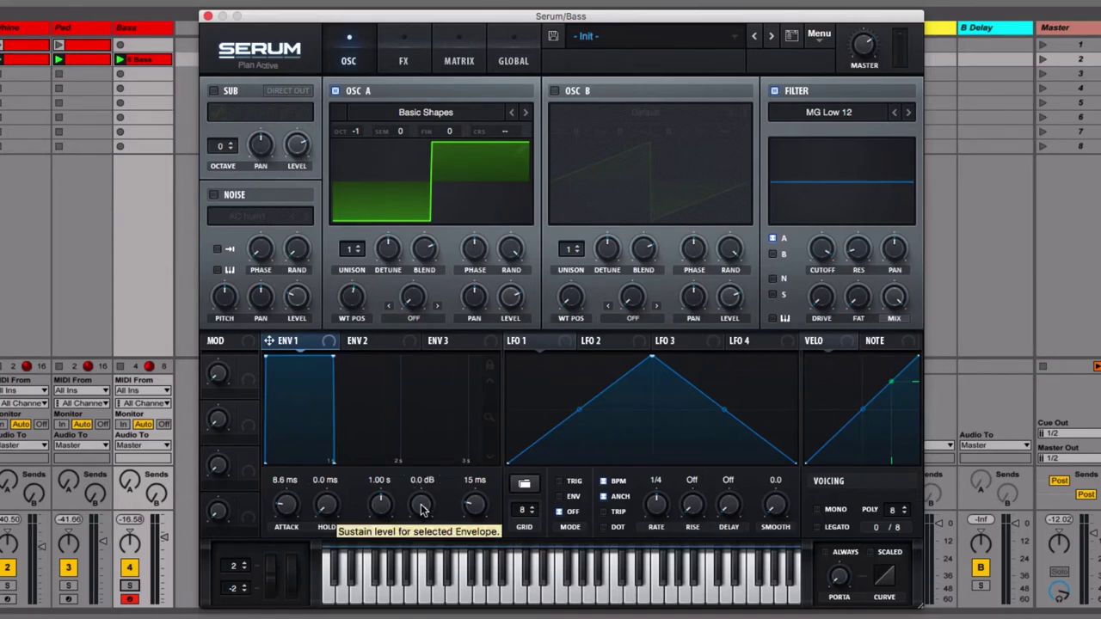
{"action": "left_click_drag", "start_coordinate": [421, 510], "coordinate": [412, 560]}
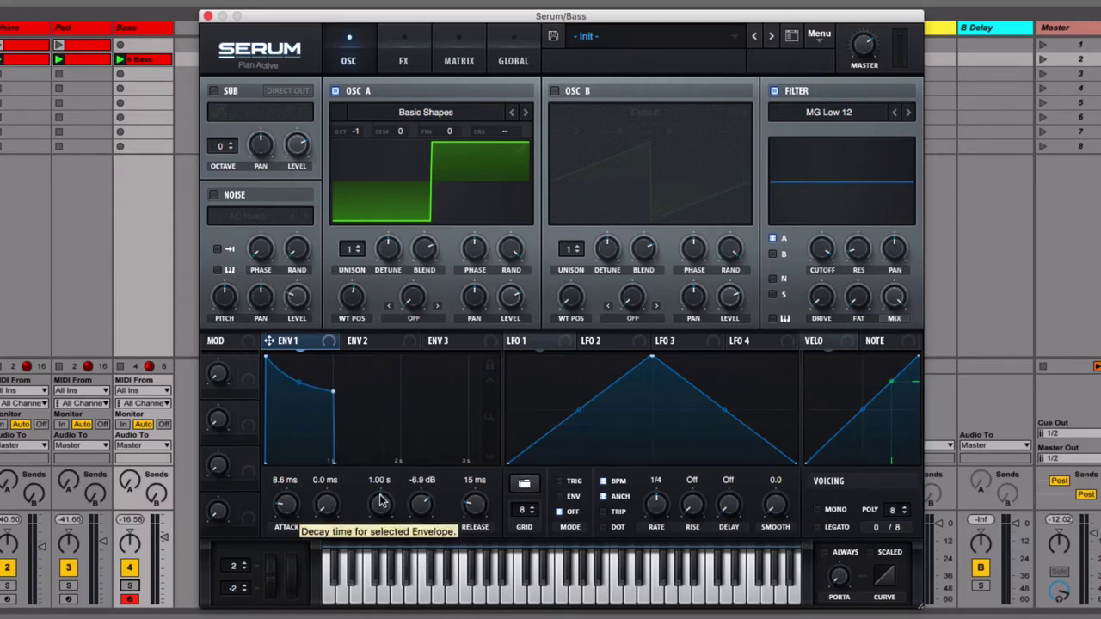
{"action": "left_click_drag", "start_coordinate": [381, 500], "coordinate": [378, 515]}
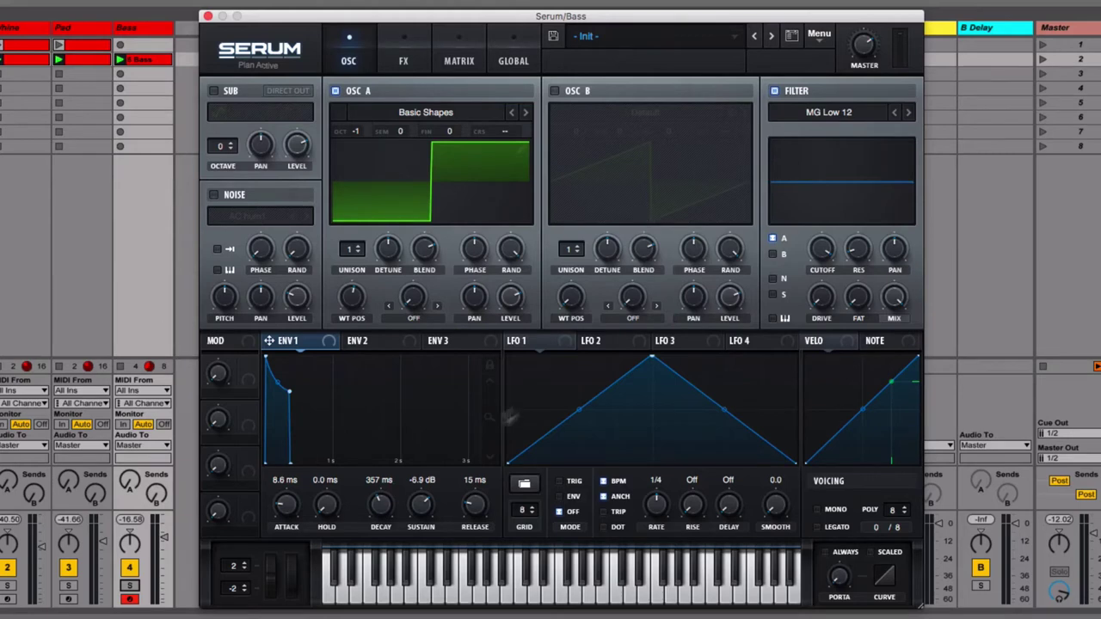
{"action": "left_click_drag", "start_coordinate": [474, 506], "coordinate": [475, 482]}
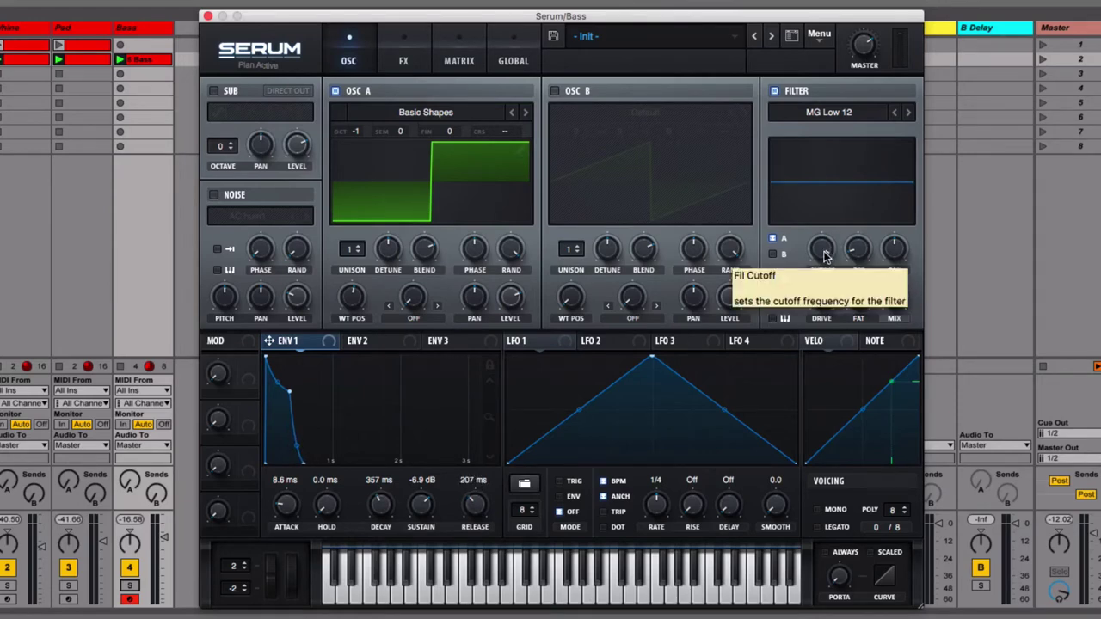
- Sweep the filter cutoff between about 2804 Hz and 436 Hz, fine-tuning with the scroll wheel
{"action": "left_click_drag", "start_coordinate": [823, 256], "coordinate": [777, 230]}
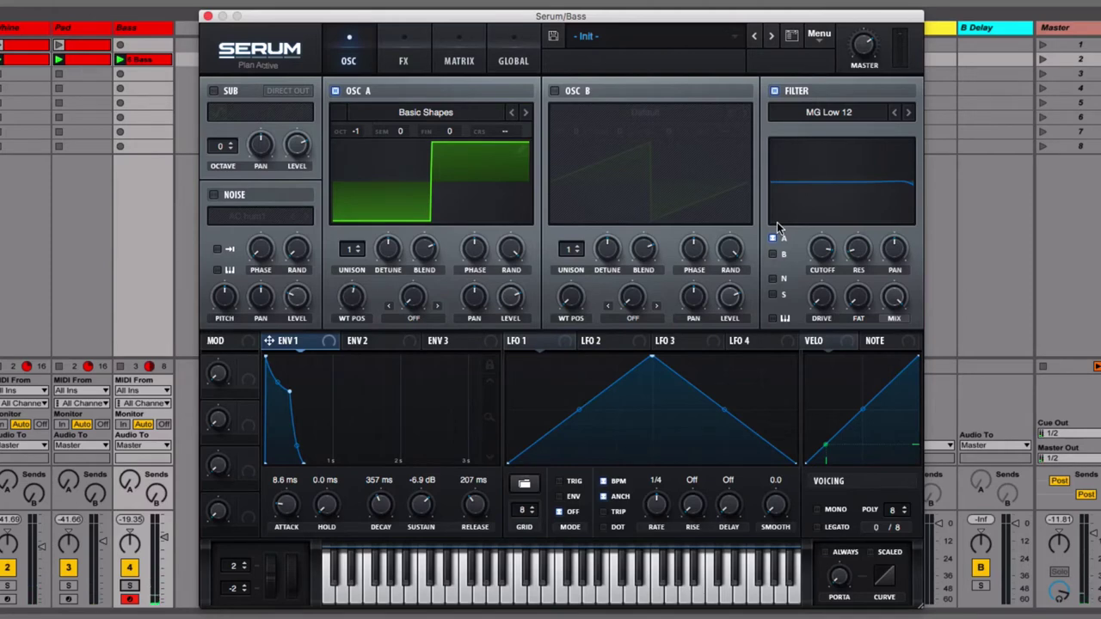
{"action": "left_click_drag", "start_coordinate": [822, 257], "coordinate": [847, 344]}
{"action": "mouse_move", "coordinate": [824, 243]}
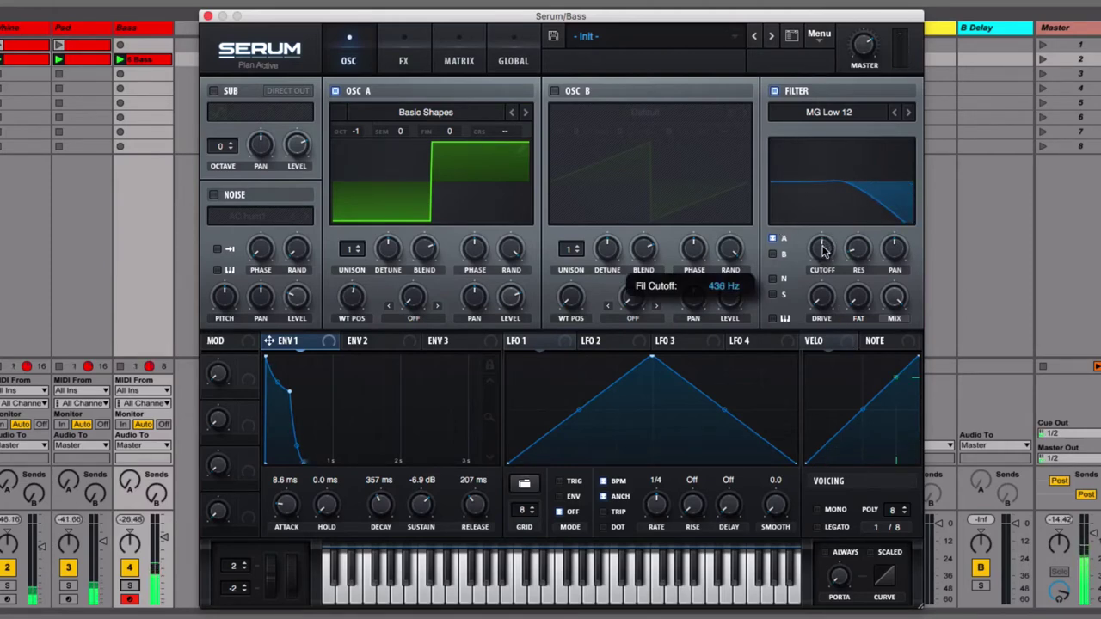
{"action": "scroll", "coordinate": [824, 243], "scroll_direction": "up", "scroll_amount": 2}
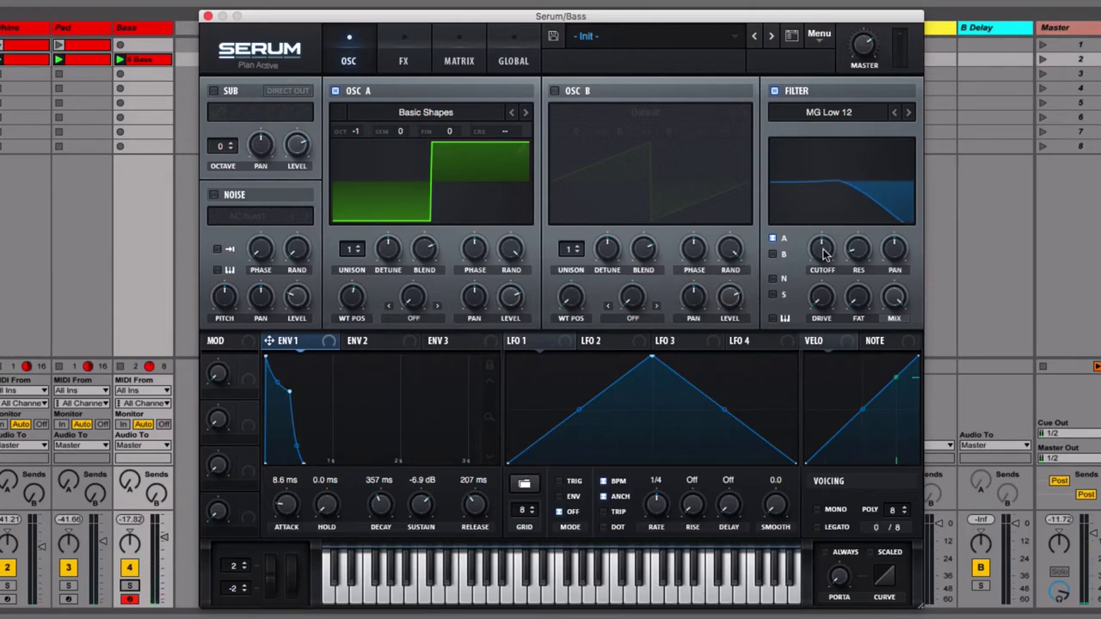
- Raise the filter cutoff to about 1826 Hz, then drop it to about 203 Hz
{"action": "left_click_drag", "start_coordinate": [823, 251], "coordinate": [846, 261]}
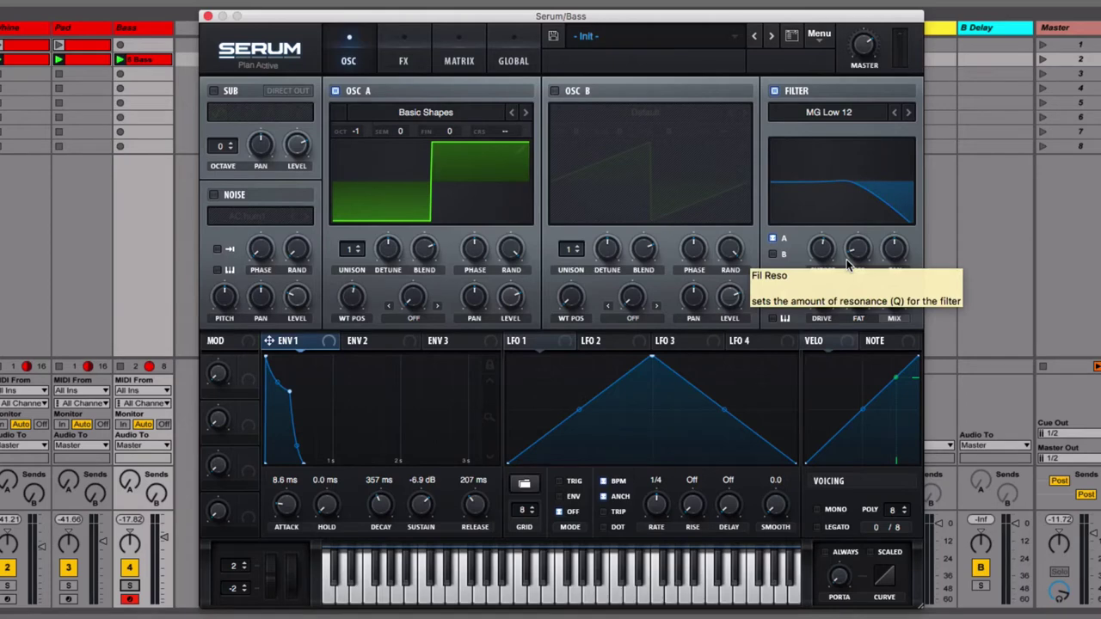
{"action": "mouse_move", "coordinate": [821, 249]}
{"action": "left_mouse_down"}
{"action": "mouse_move", "coordinate": [822, 274]}
{"action": "mouse_move", "coordinate": [820, 249]}
{"action": "mouse_move", "coordinate": [823, 261]}
{"action": "left_mouse_up"}
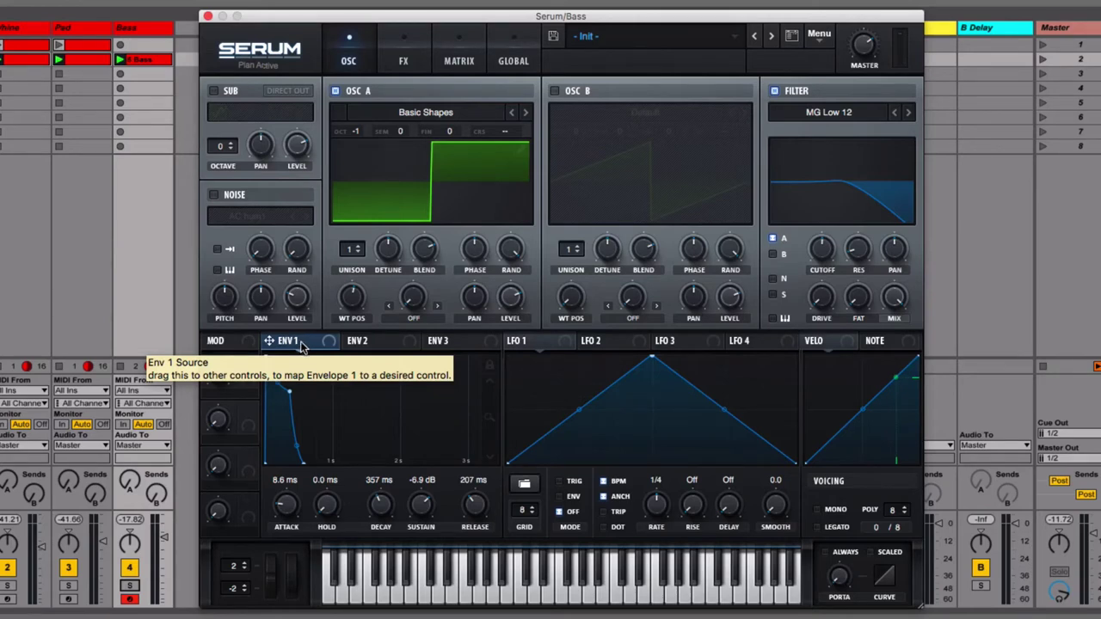
- Route Env 1 to the filter cutoff, drop the cutoff to about 261 Hz, and dial in a modulation amount
{"action": "left_click_drag", "start_coordinate": [310, 345], "coordinate": [819, 250]}
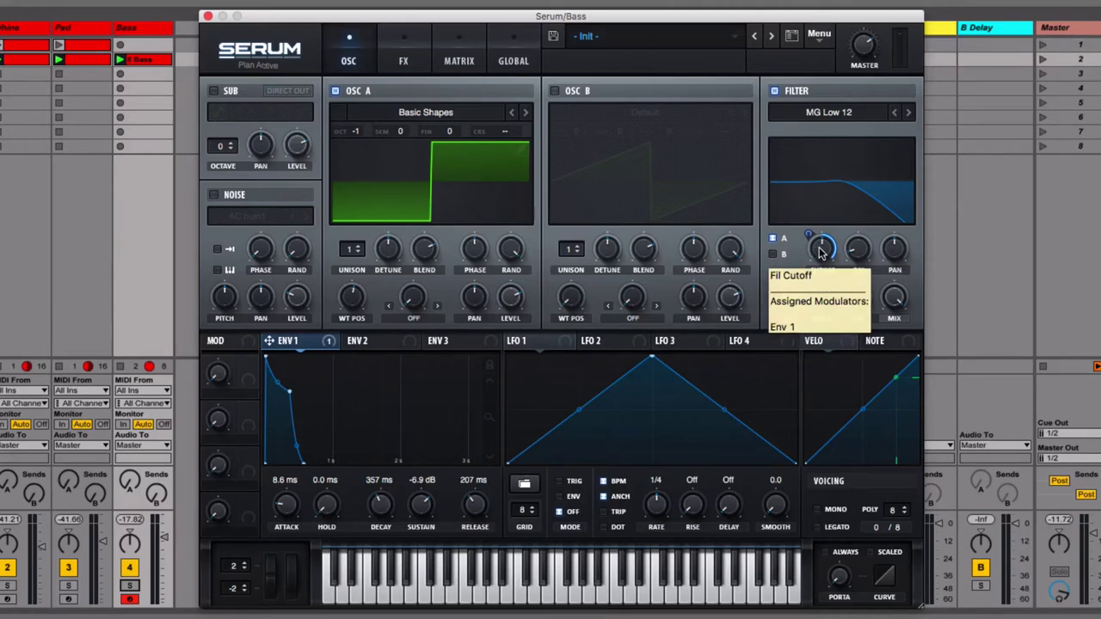
{"action": "left_click_drag", "start_coordinate": [818, 250], "coordinate": [822, 334]}
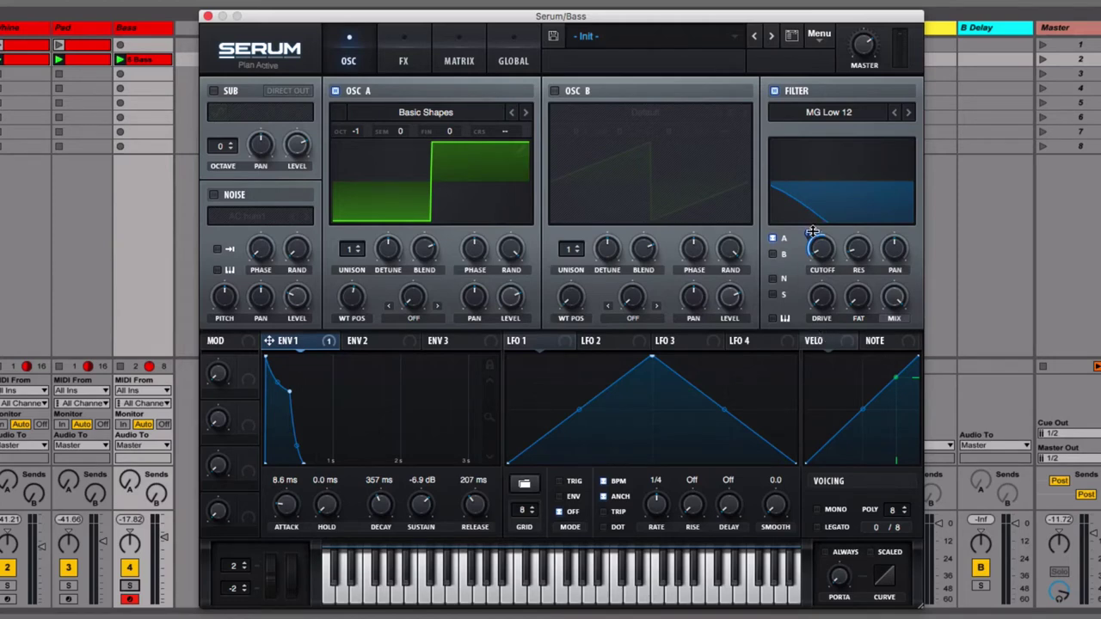
{"action": "mouse_move", "coordinate": [809, 233]}
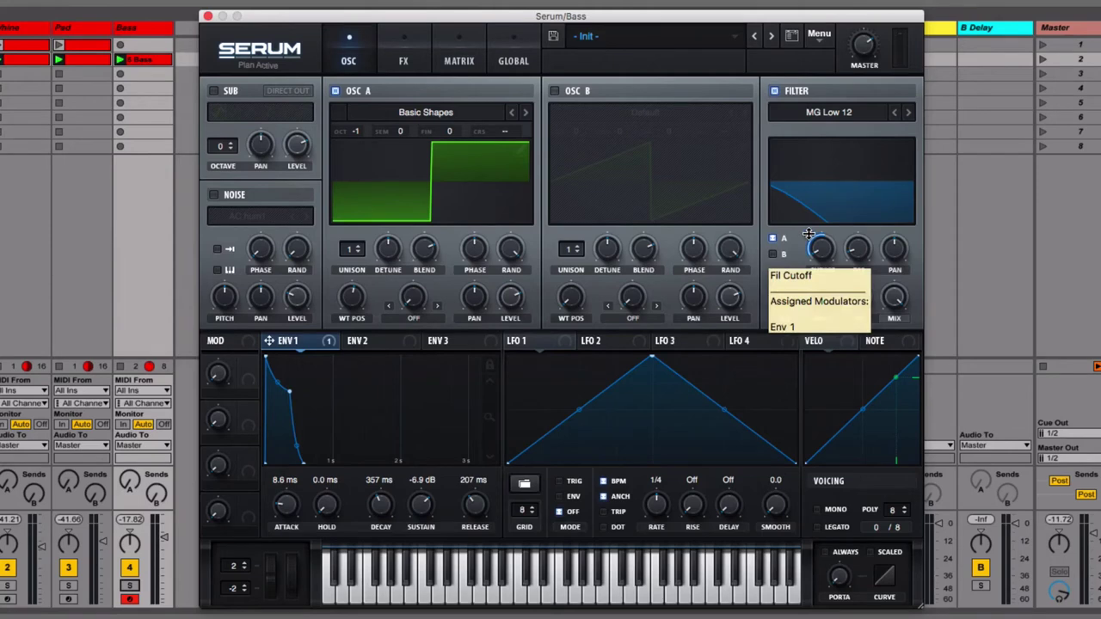
{"action": "mouse_move", "coordinate": [809, 233]}
{"action": "left_mouse_down"}
{"action": "mouse_move", "coordinate": [810, 192]}
{"action": "mouse_move", "coordinate": [816, 282]}
{"action": "mouse_move", "coordinate": [815, 241]}
{"action": "left_mouse_up"}
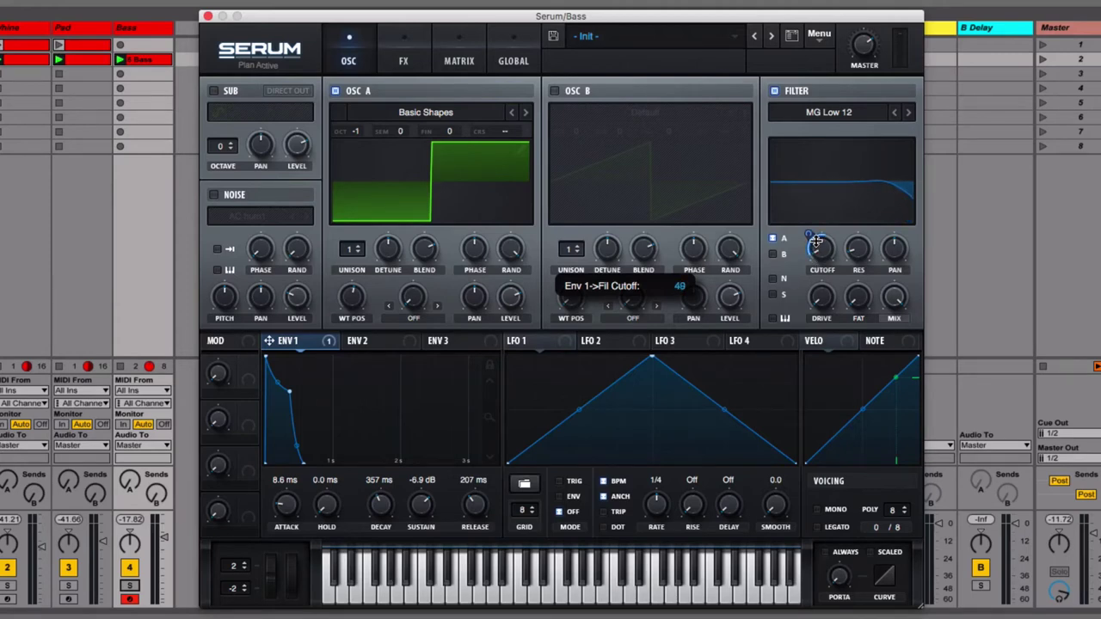
{"action": "left_click_drag", "start_coordinate": [815, 242], "coordinate": [814, 239]}
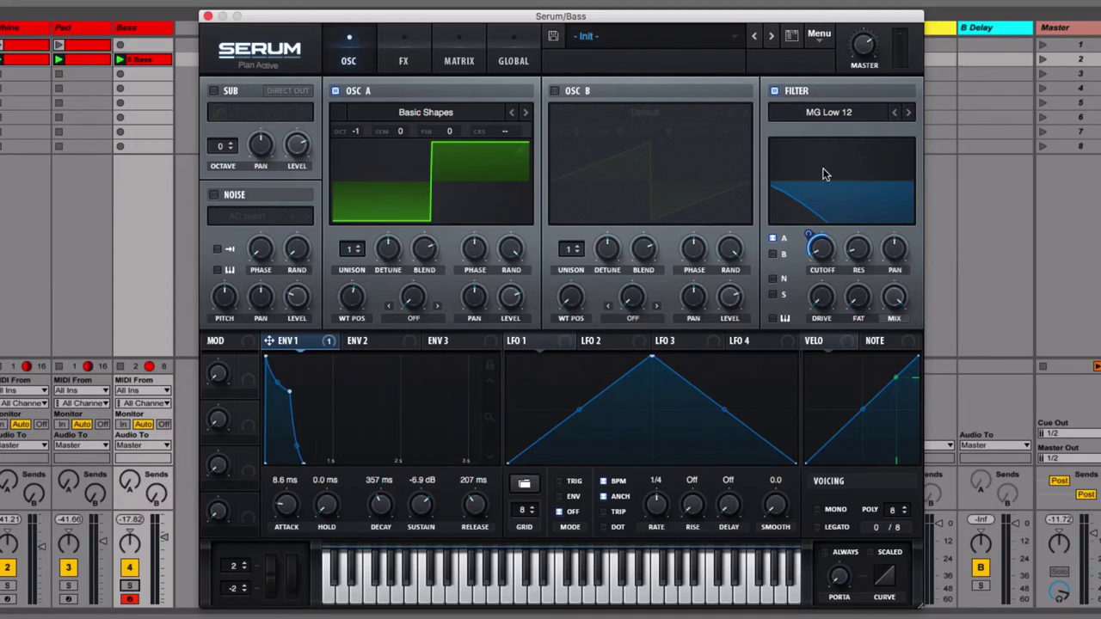
- Set the Env 1 cutoff modulation to 70, then solo and unsolo the Bass track
{"action": "right_click", "coordinate": [813, 238]}
{"action": "key", "text": "Escape"}
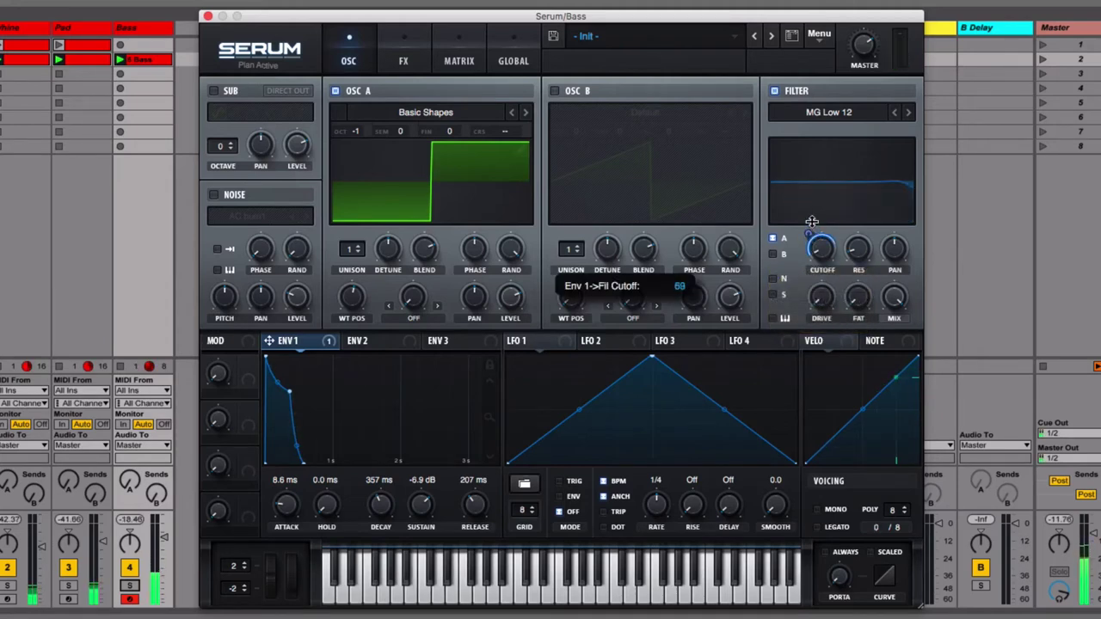
{"action": "left_click_drag", "start_coordinate": [811, 215], "coordinate": [817, 239]}
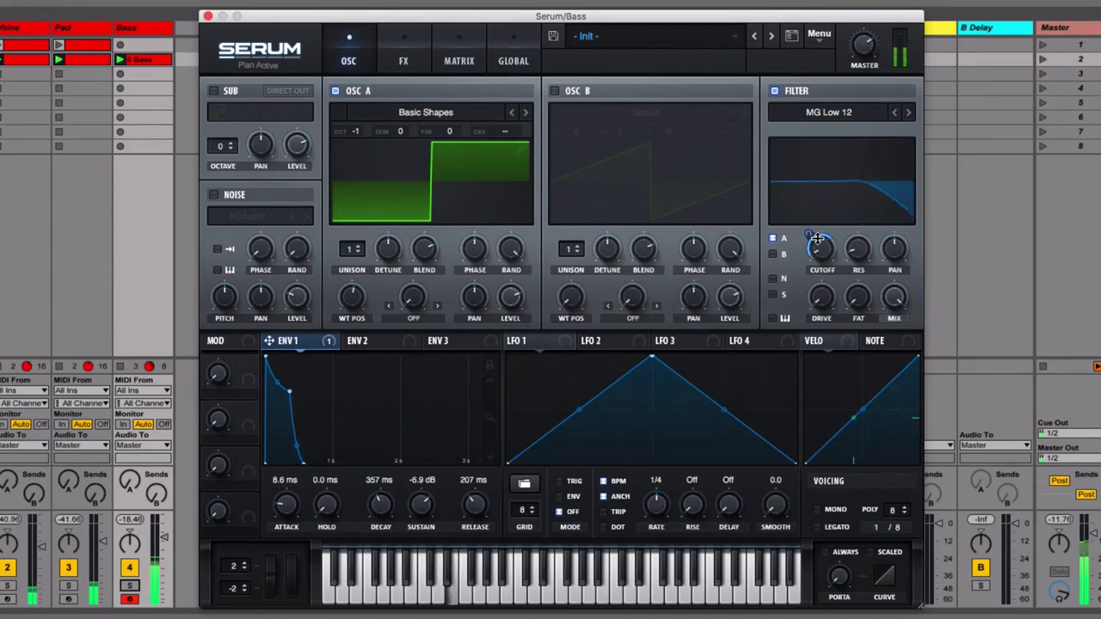
{"action": "left_click", "coordinate": [129, 584]}
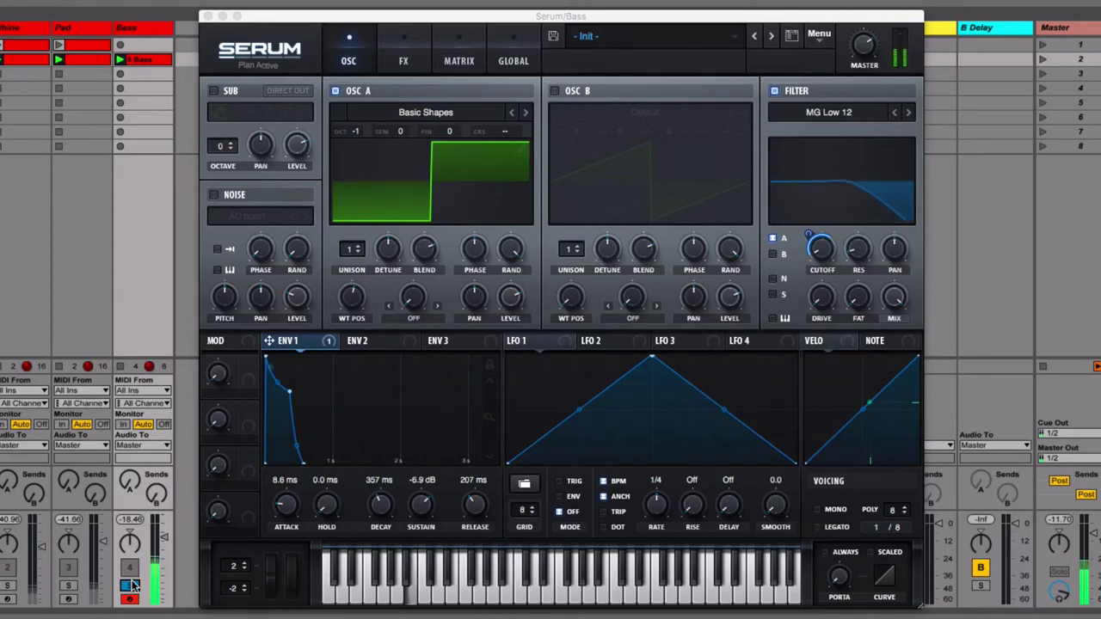
{"action": "left_click", "coordinate": [130, 584]}
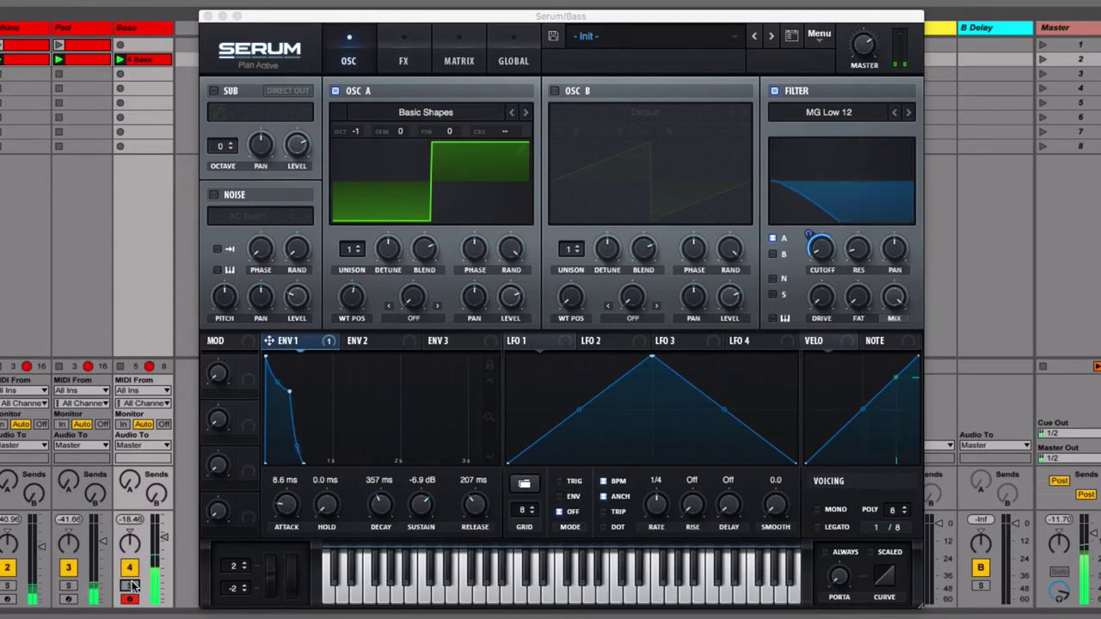
- Adjust resonance, cut Env 1's cutoff modulation from 36 to near zero, and raise drive and fat to about 58%
{"action": "left_click", "coordinate": [862, 250]}
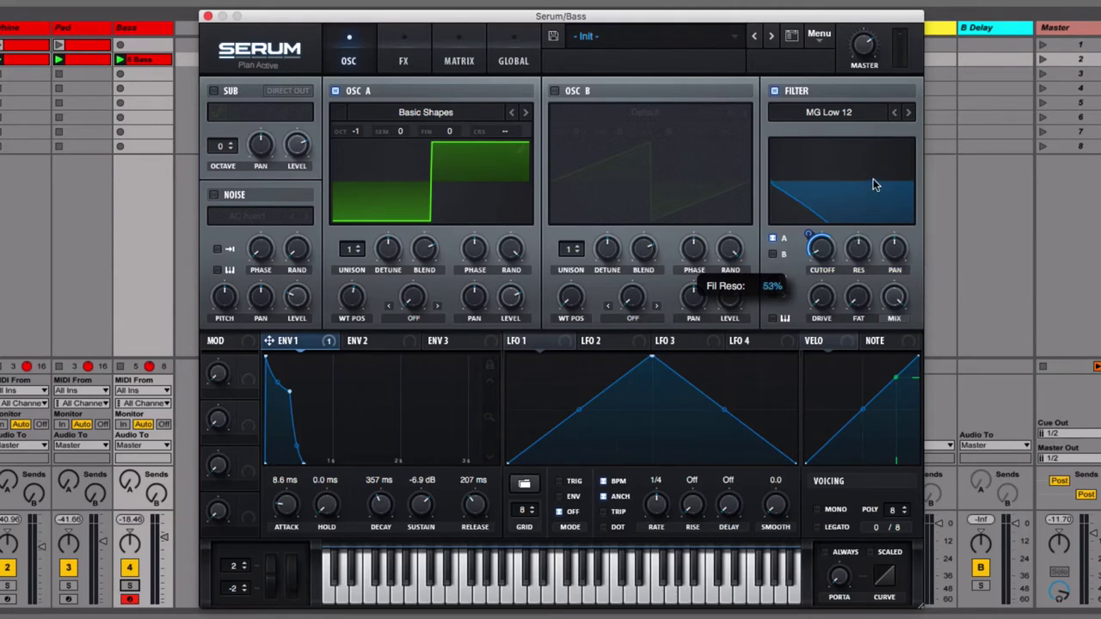
{"action": "left_click", "coordinate": [811, 227]}
{"action": "left_click_drag", "start_coordinate": [810, 227], "coordinate": [808, 251]}
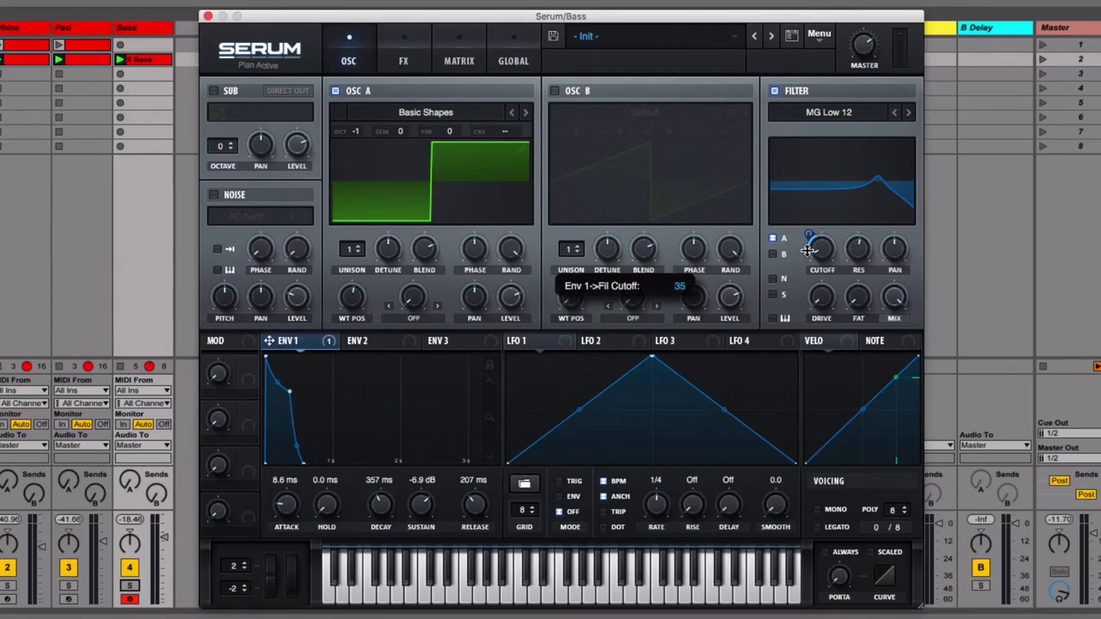
{"action": "mouse_move", "coordinate": [808, 250]}
{"action": "left_mouse_down"}
{"action": "mouse_move", "coordinate": [803, 279]}
{"action": "mouse_move", "coordinate": [808, 233]}
{"action": "mouse_move", "coordinate": [803, 281]}
{"action": "mouse_move", "coordinate": [807, 234]}
{"action": "mouse_move", "coordinate": [807, 261]}
{"action": "left_mouse_up"}
{"action": "left_click_drag", "start_coordinate": [817, 305], "coordinate": [810, 207]}
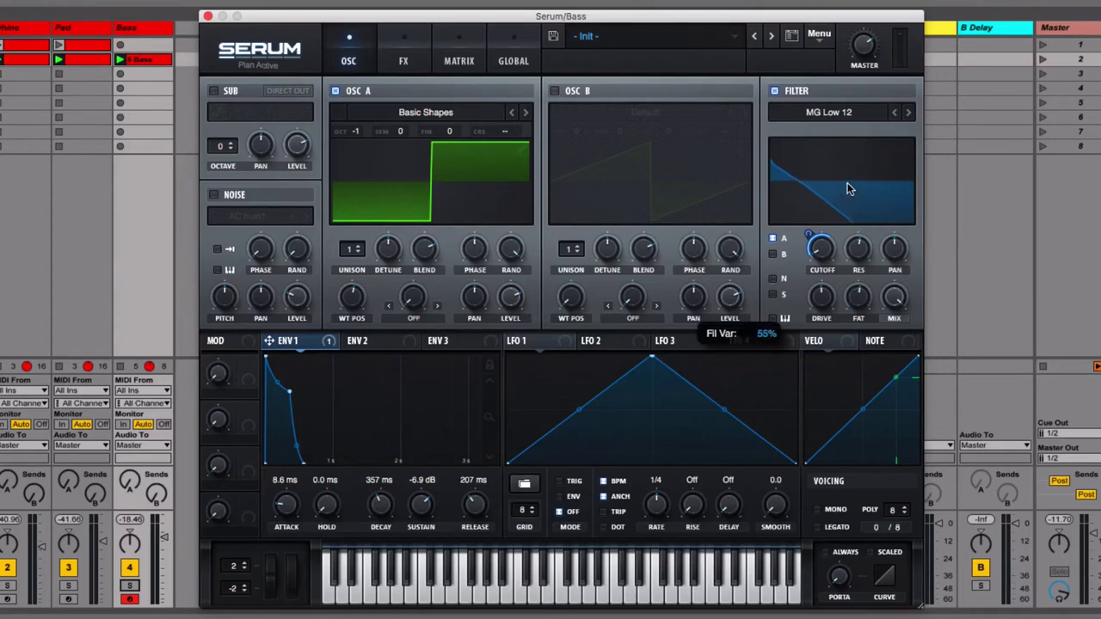
{"action": "left_click_drag", "start_coordinate": [846, 182], "coordinate": [844, 181]}
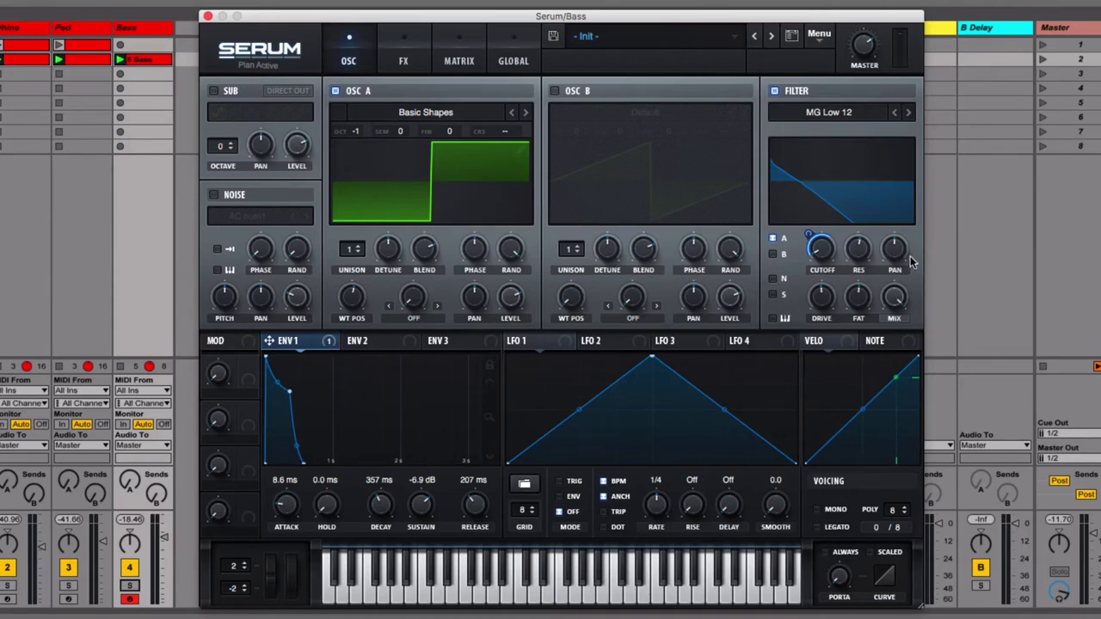
- Lower the filter resonance to 38%, fat to 34% and drive to 28%
{"action": "mouse_move", "coordinate": [861, 266]}
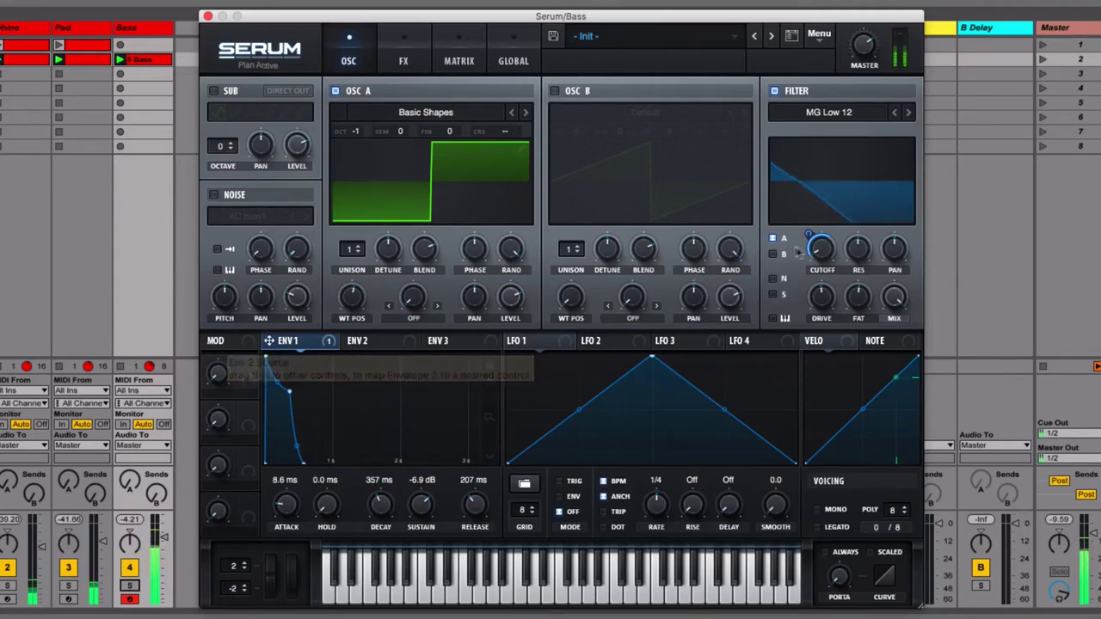
{"action": "mouse_move", "coordinate": [809, 244]}
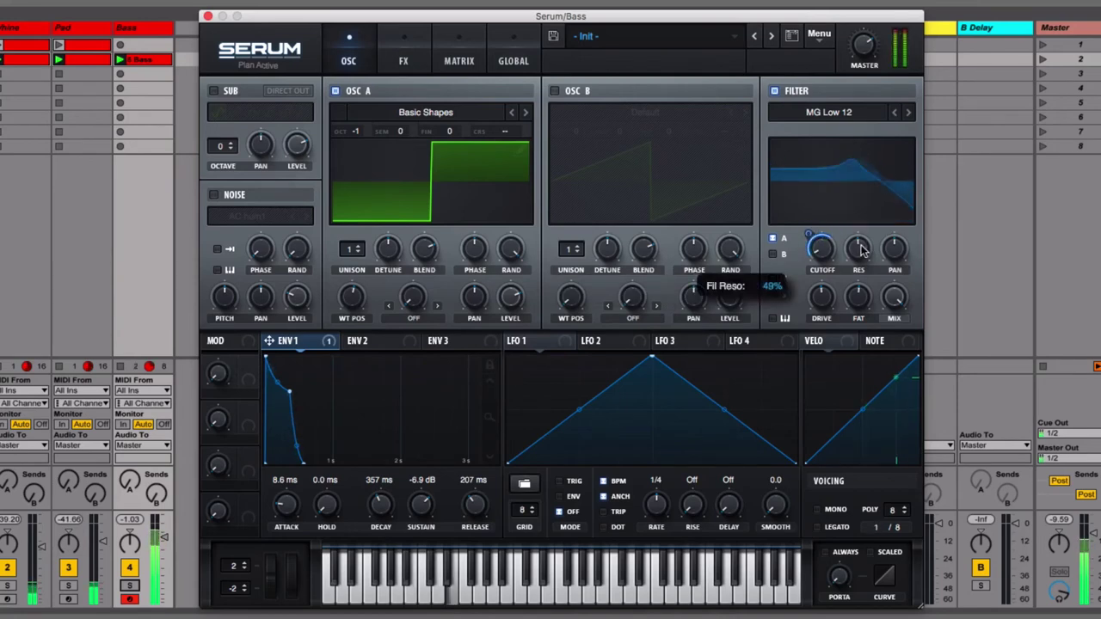
{"action": "left_click_drag", "start_coordinate": [862, 250], "coordinate": [865, 279]}
{"action": "mouse_move", "coordinate": [828, 313]}
{"action": "left_click_drag", "start_coordinate": [857, 301], "coordinate": [864, 355]}
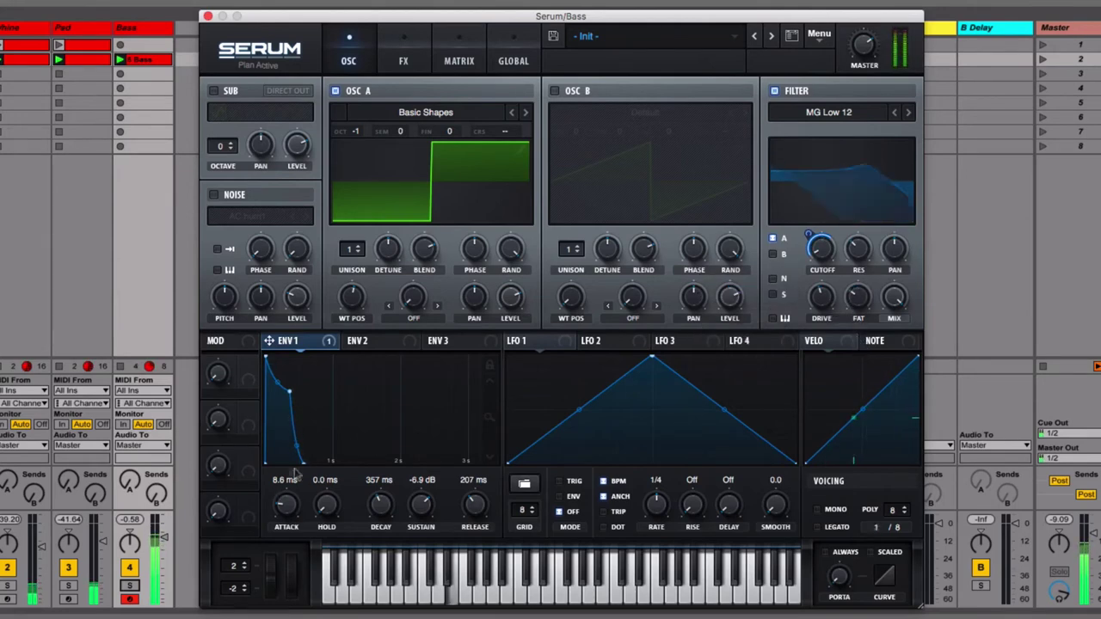
{"action": "left_click_drag", "start_coordinate": [827, 301], "coordinate": [825, 334]}
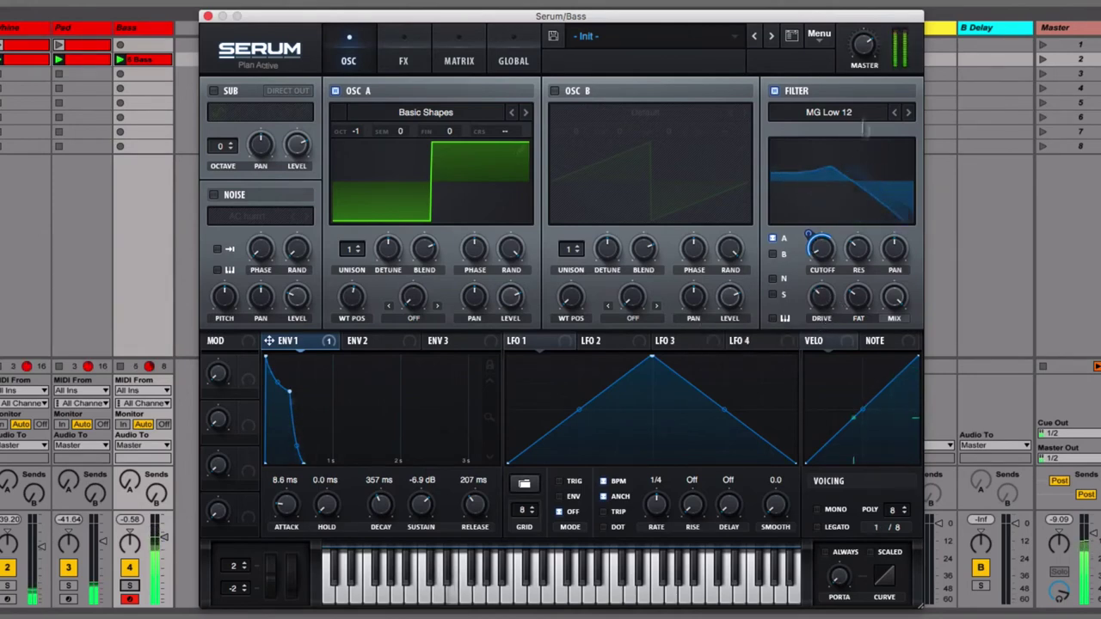
- Rebalance the master volume, raising it to 62% then settling around 54%
{"action": "mouse_move", "coordinate": [867, 55]}
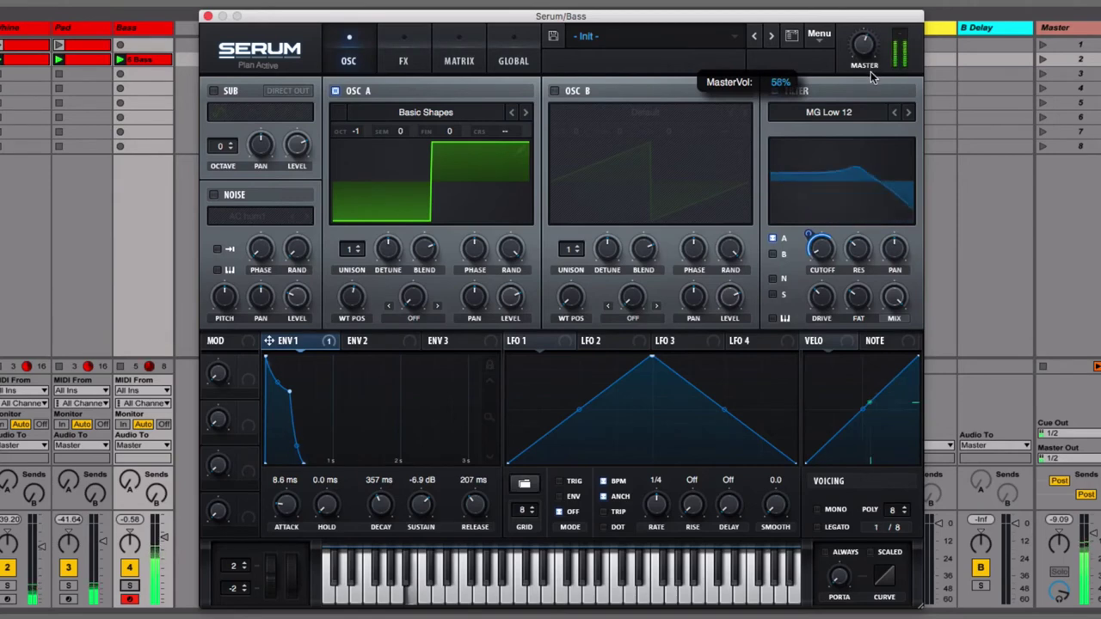
{"action": "left_click_drag", "start_coordinate": [869, 69], "coordinate": [866, 51]}
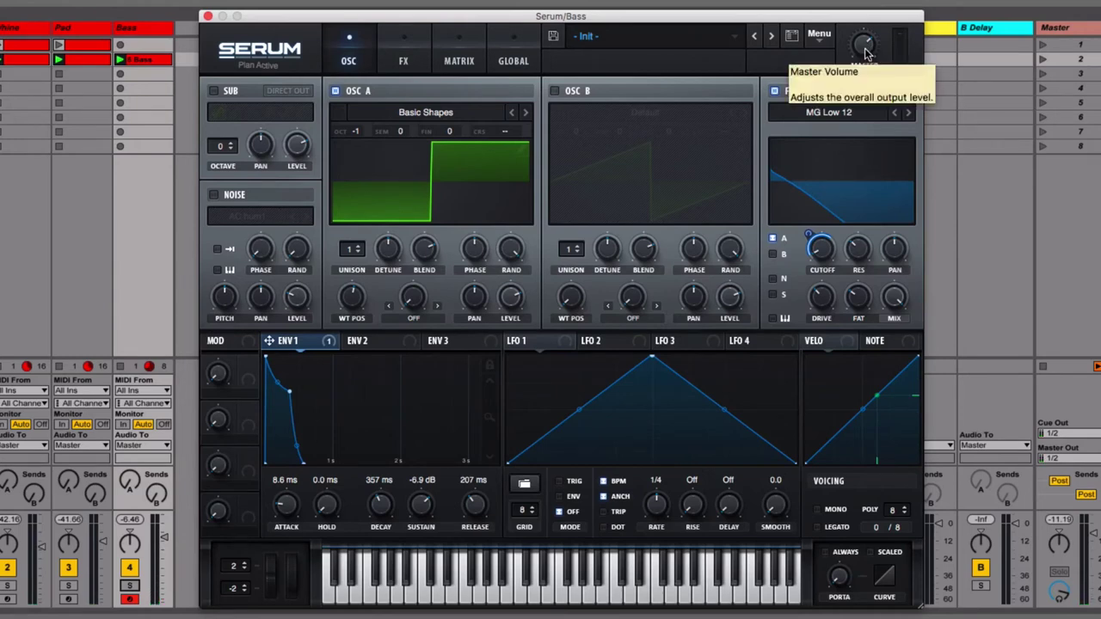
{"action": "left_click_drag", "start_coordinate": [867, 50], "coordinate": [875, 89]}
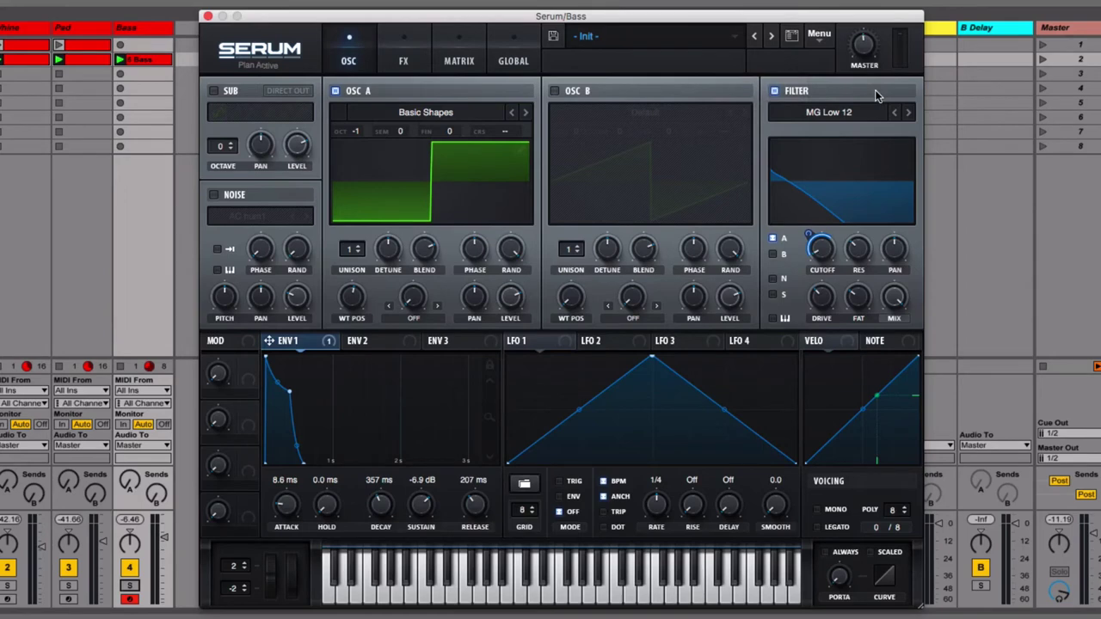
{"action": "left_click_drag", "start_coordinate": [860, 39], "coordinate": [860, 39]}
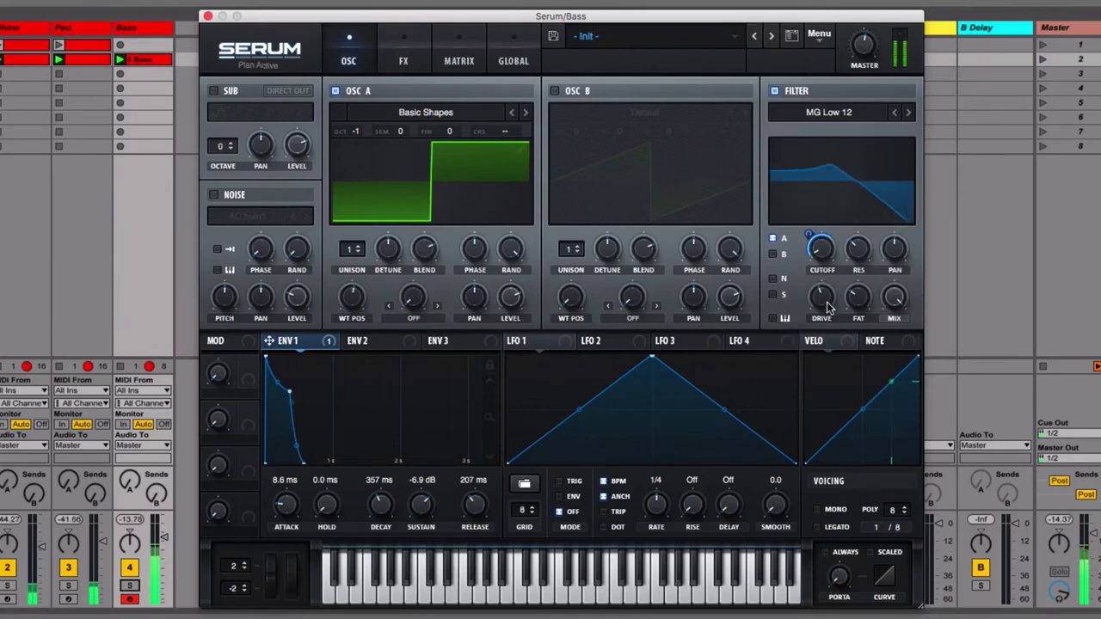
- Raise the Env 1 cutoff modulation amount to 59
{"action": "mouse_move", "coordinate": [822, 289]}
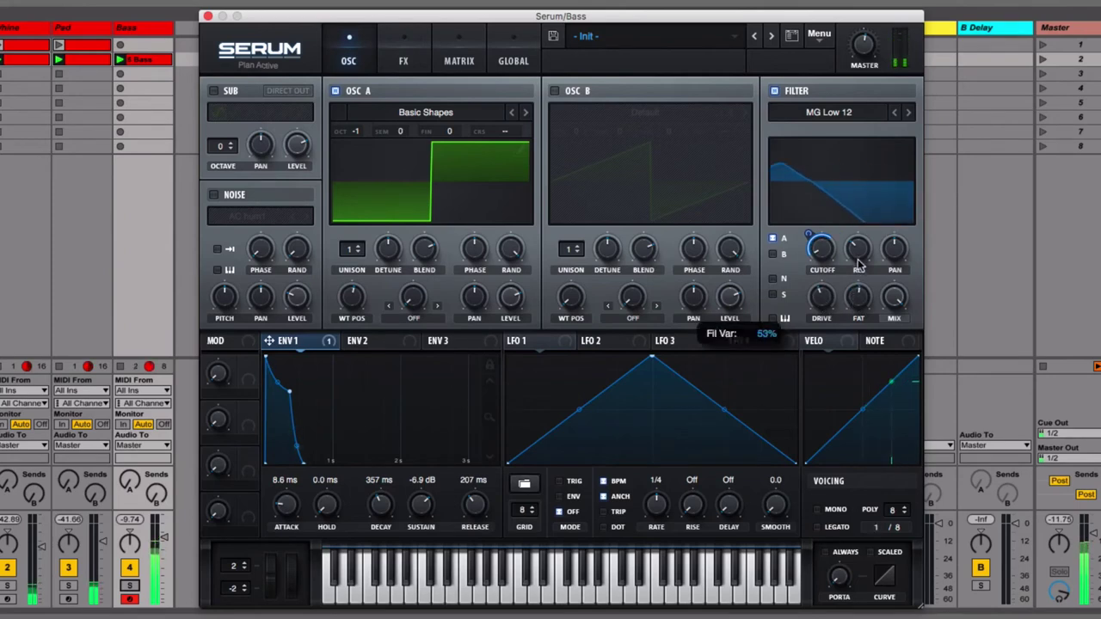
{"action": "mouse_move", "coordinate": [806, 237]}
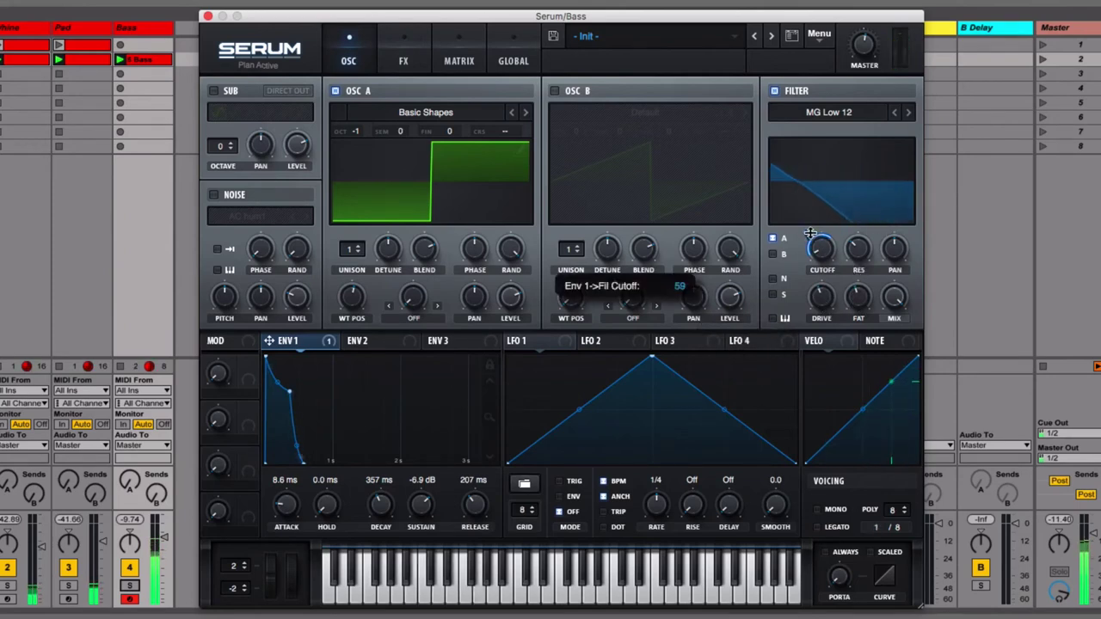
{"action": "left_click_drag", "start_coordinate": [807, 237], "coordinate": [808, 237]}
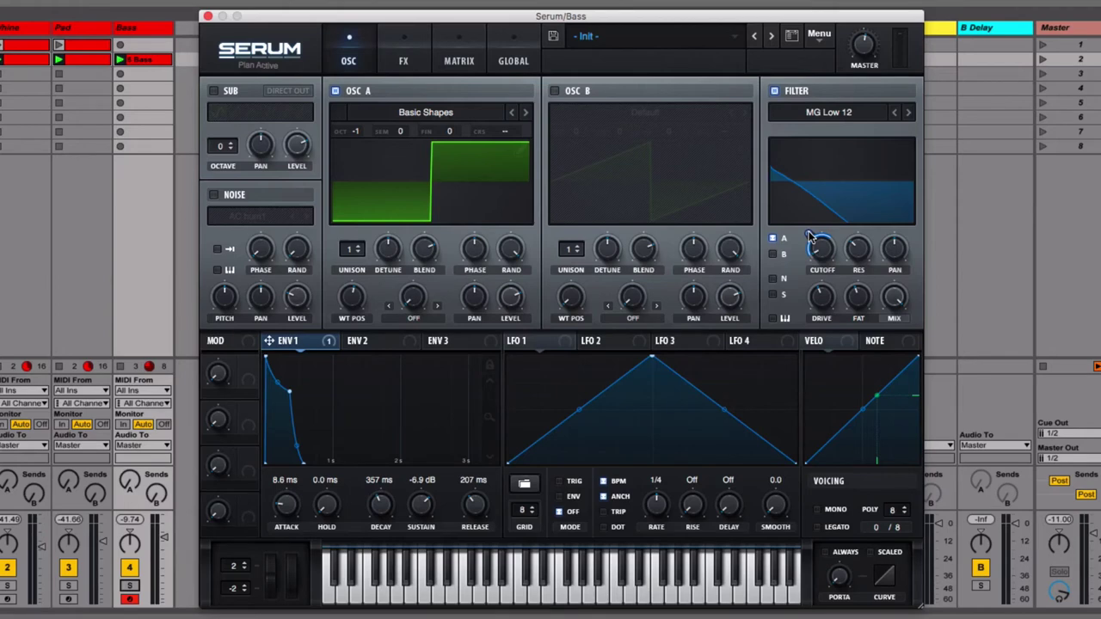
- Open Serum's main Menu dropdown of patch and oscillator commands
{"action": "left_click", "coordinate": [808, 238]}
- Copy oscillator A's square wave into oscillator B with Copy OSC A->B, then set B's level to 0%
{"action": "left_click", "coordinate": [819, 35]}
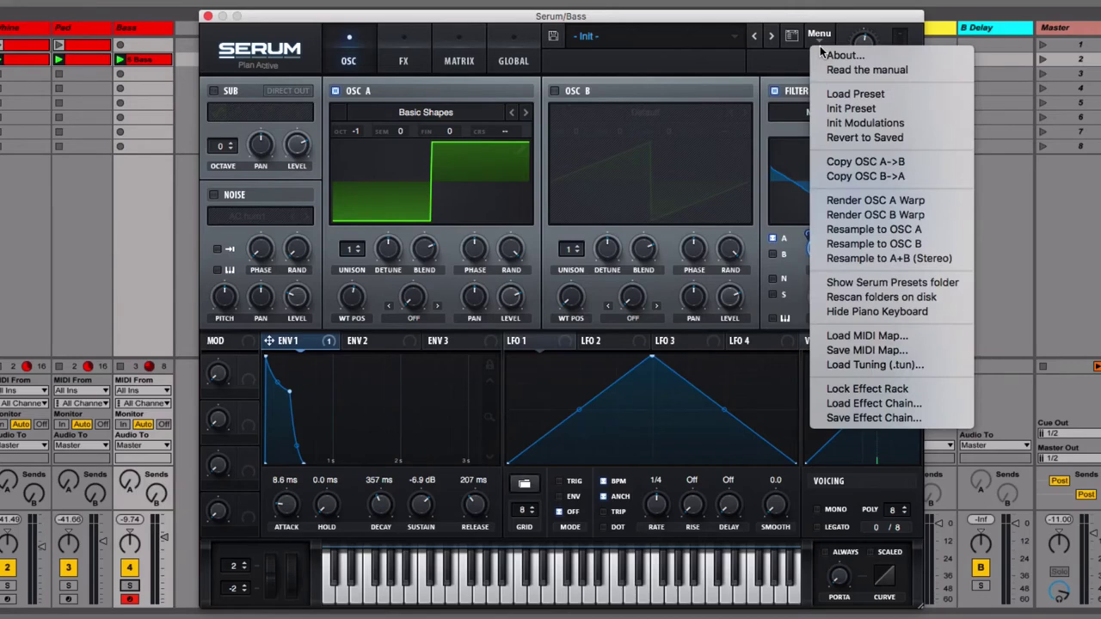
{"action": "left_click", "coordinate": [898, 165]}
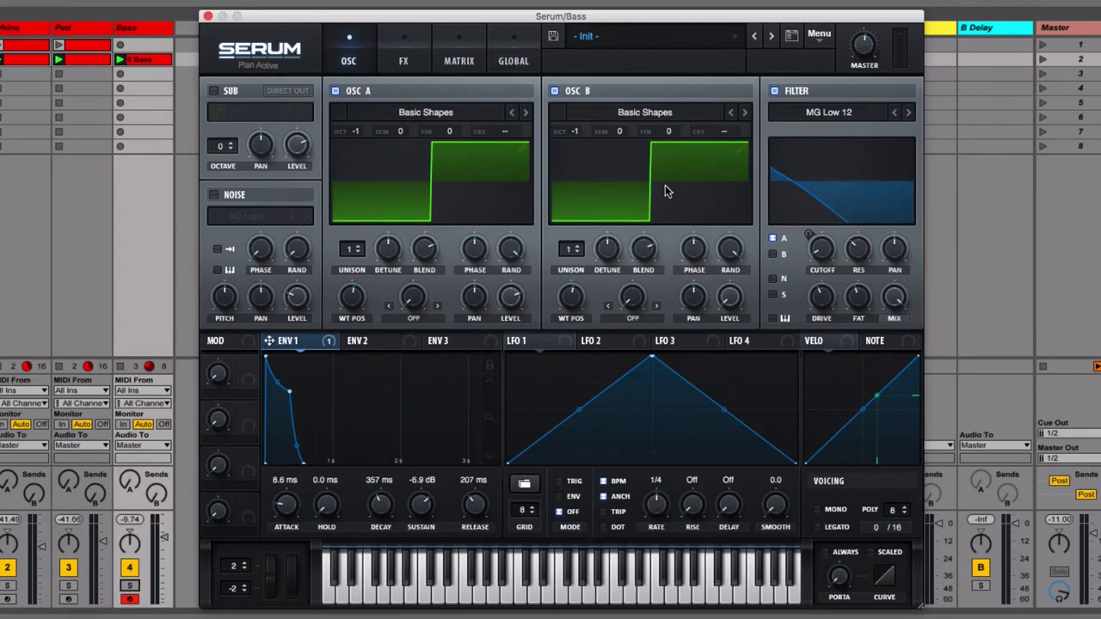
{"action": "left_click_drag", "start_coordinate": [730, 319], "coordinate": [737, 358]}
- Switch oscillator A's warp mode to FM (From B) and set the warp amount to about 48%
{"action": "left_click", "coordinate": [413, 320]}
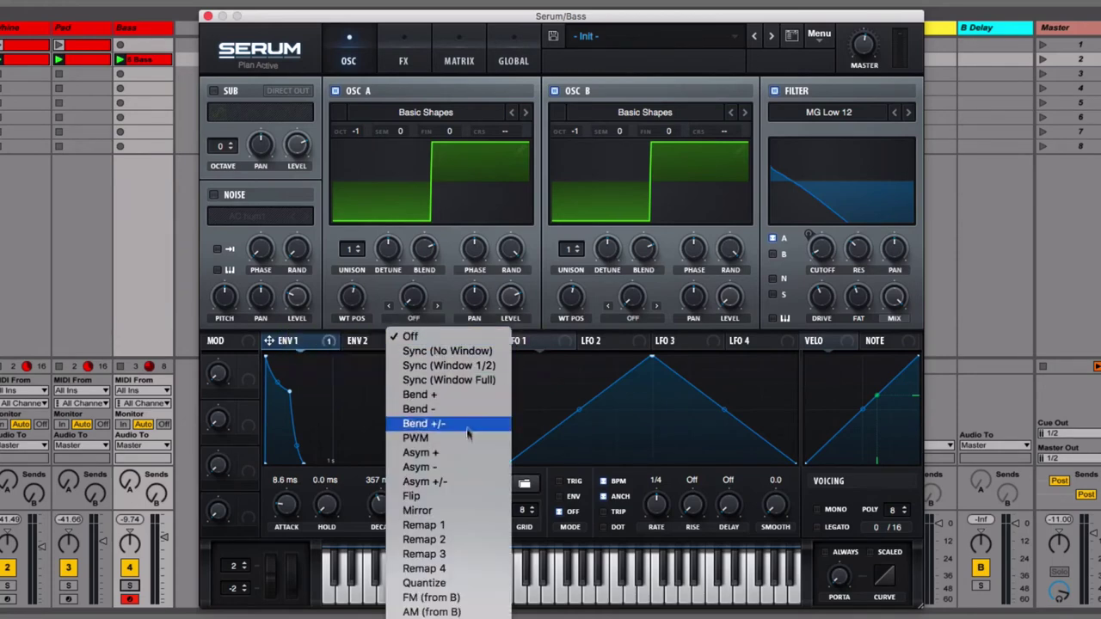
{"action": "left_click", "coordinate": [456, 597]}
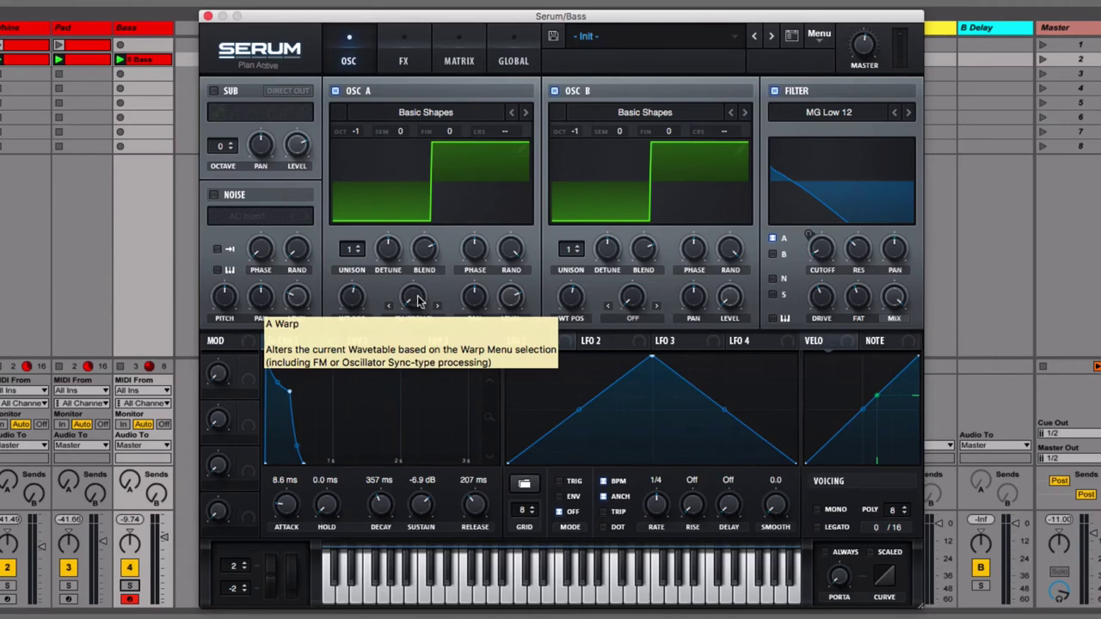
{"action": "left_click_drag", "start_coordinate": [417, 301], "coordinate": [438, 164]}
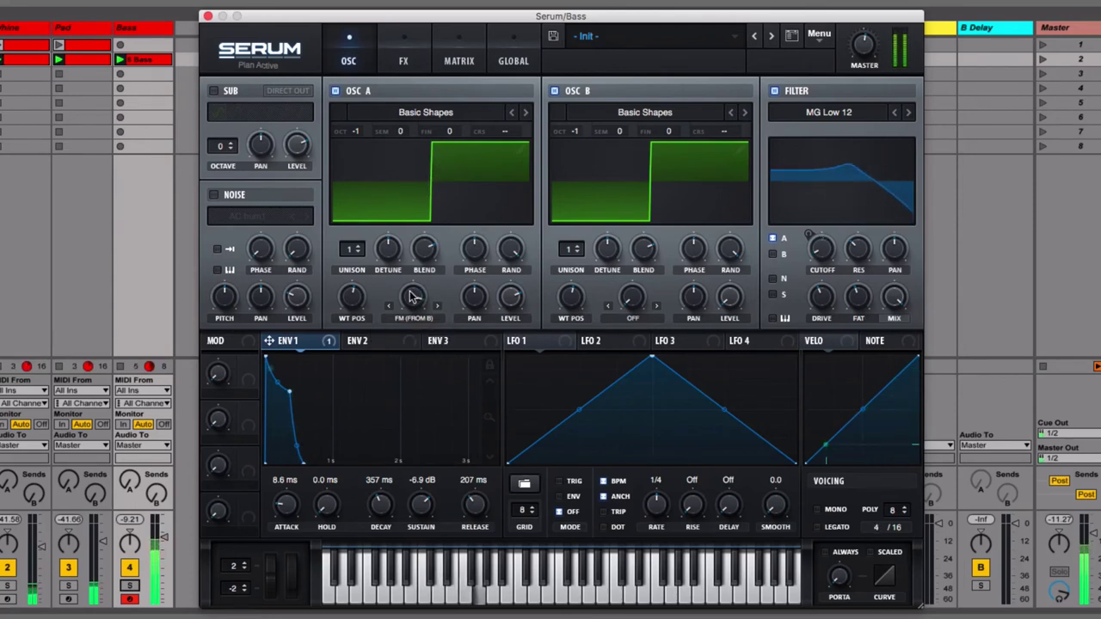
{"action": "left_click_drag", "start_coordinate": [411, 296], "coordinate": [419, 481]}
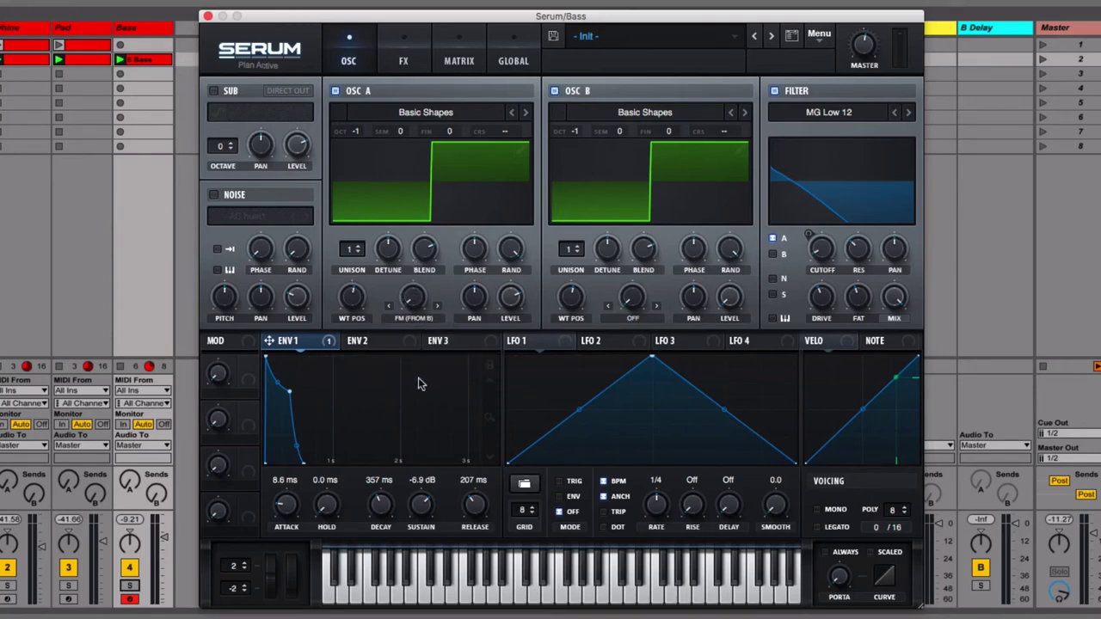
{"action": "left_click_drag", "start_coordinate": [418, 301], "coordinate": [409, 249]}
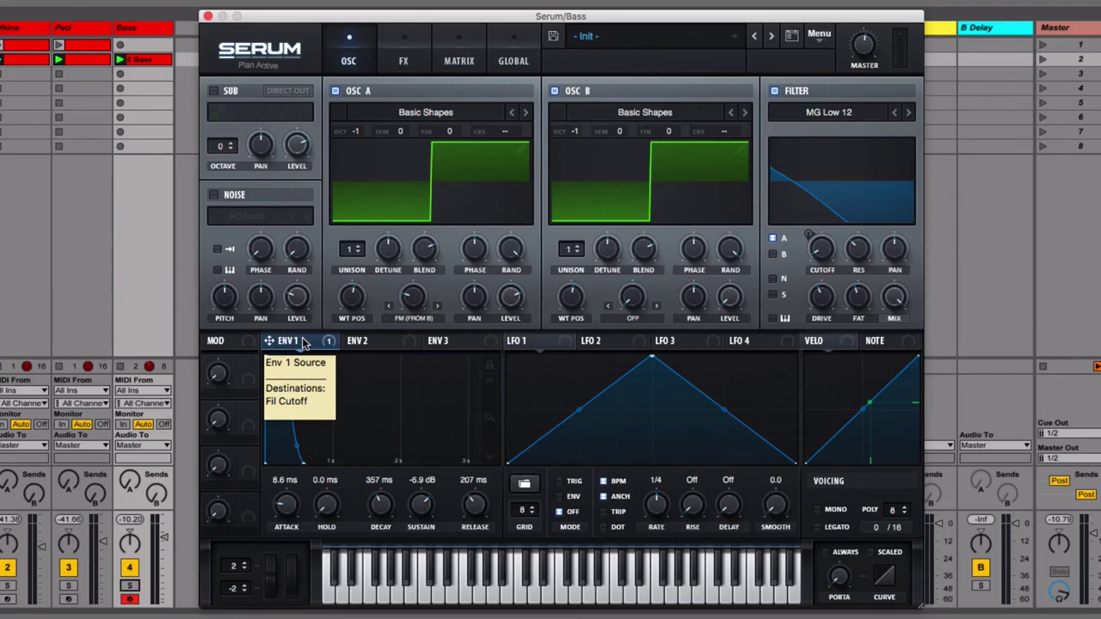
- Assign Env 1 to oscillator A's FM warp knob and pull its modulation depth down
{"action": "left_click_drag", "start_coordinate": [301, 337], "coordinate": [412, 301]}
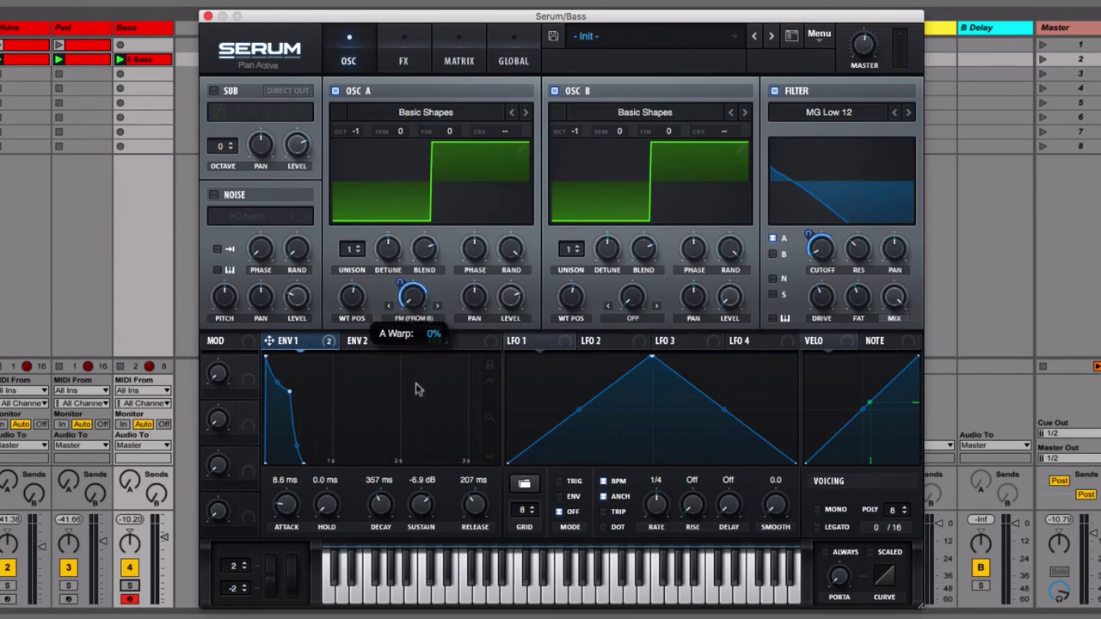
{"action": "left_click_drag", "start_coordinate": [402, 291], "coordinate": [402, 333]}
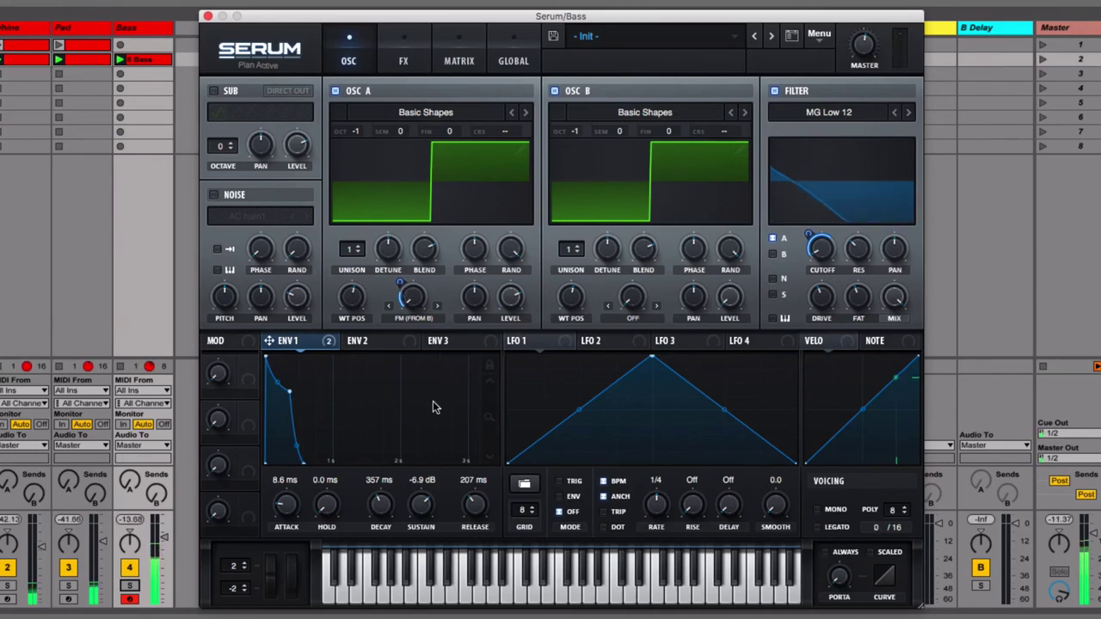
{"action": "mouse_move", "coordinate": [400, 288]}
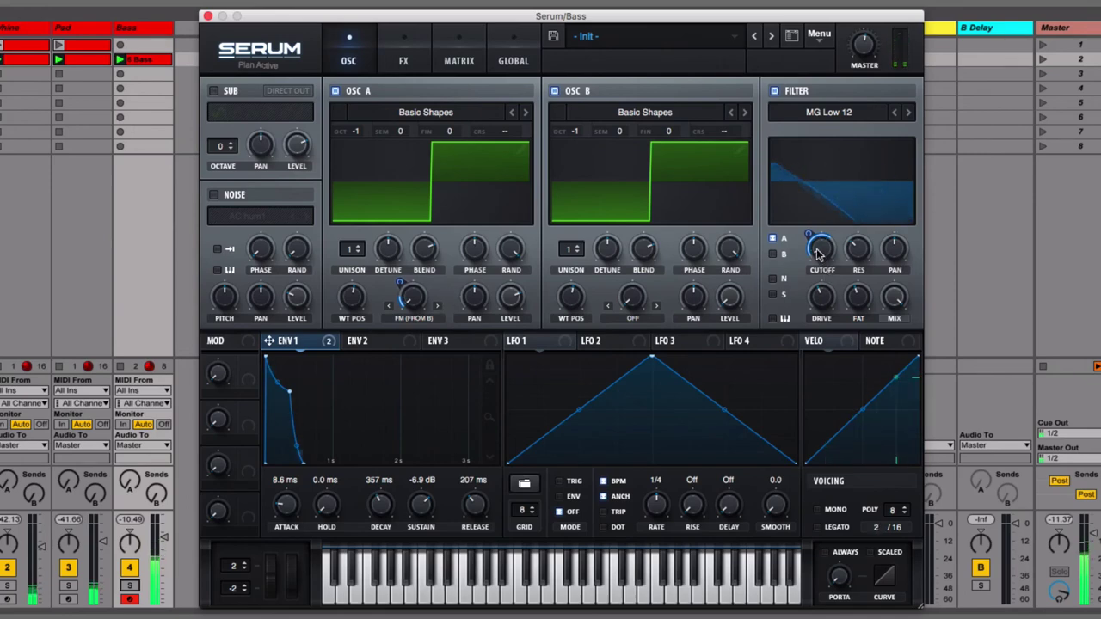
{"action": "mouse_move", "coordinate": [819, 252]}
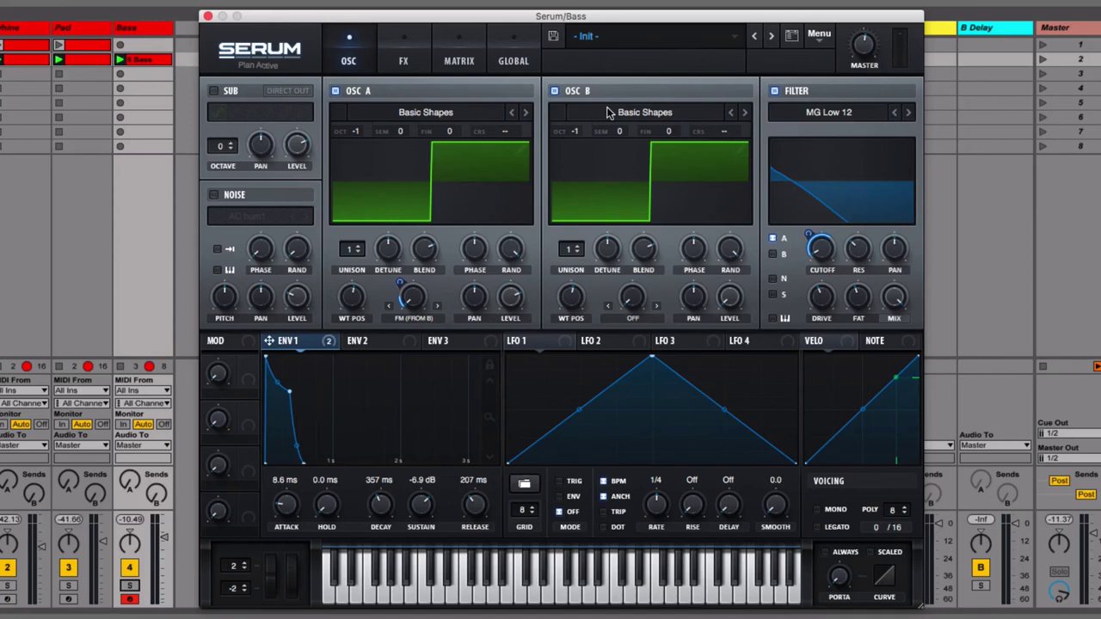
- Reveal Serum's Presets folder in Finder via Menu > Show Serum Presets folder and open its categories
{"action": "left_click", "coordinate": [820, 39]}
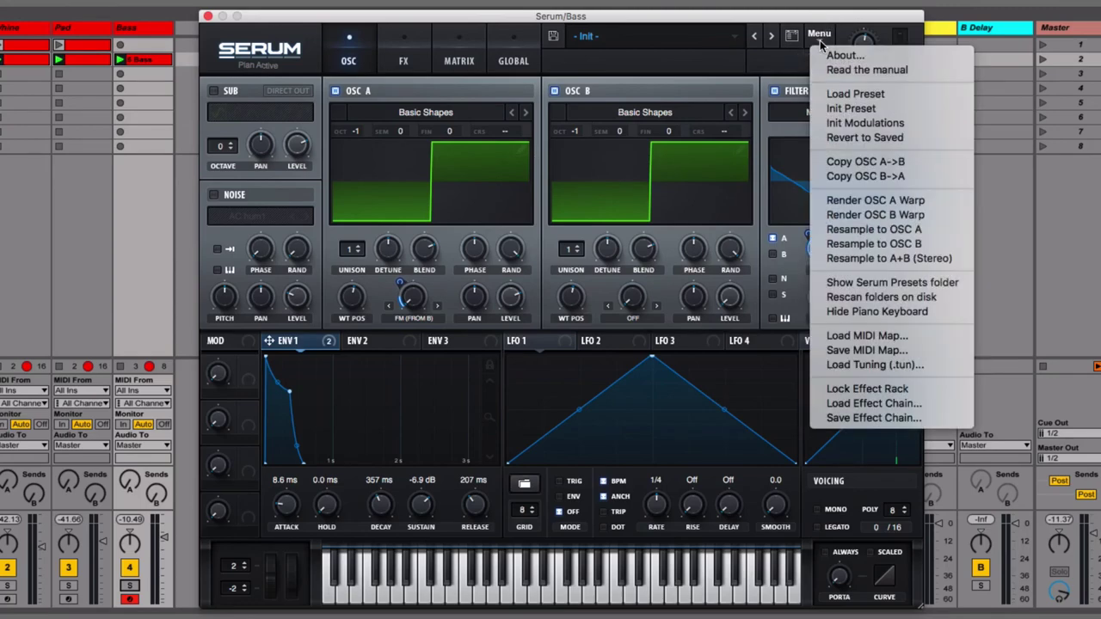
{"action": "left_click", "coordinate": [918, 282]}
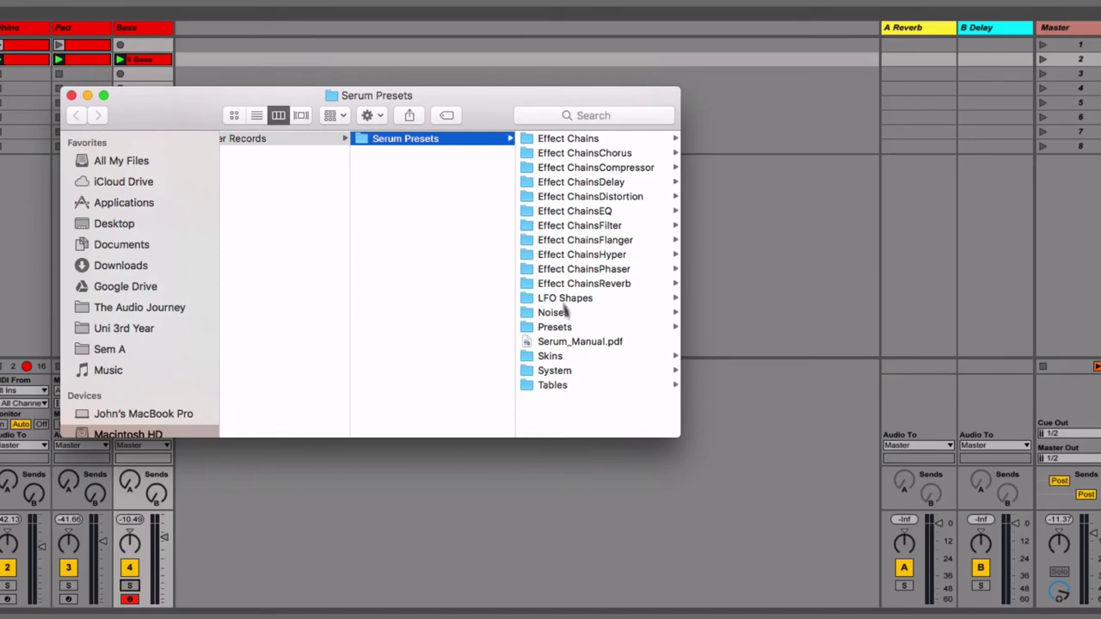
{"action": "left_click", "coordinate": [570, 328]}
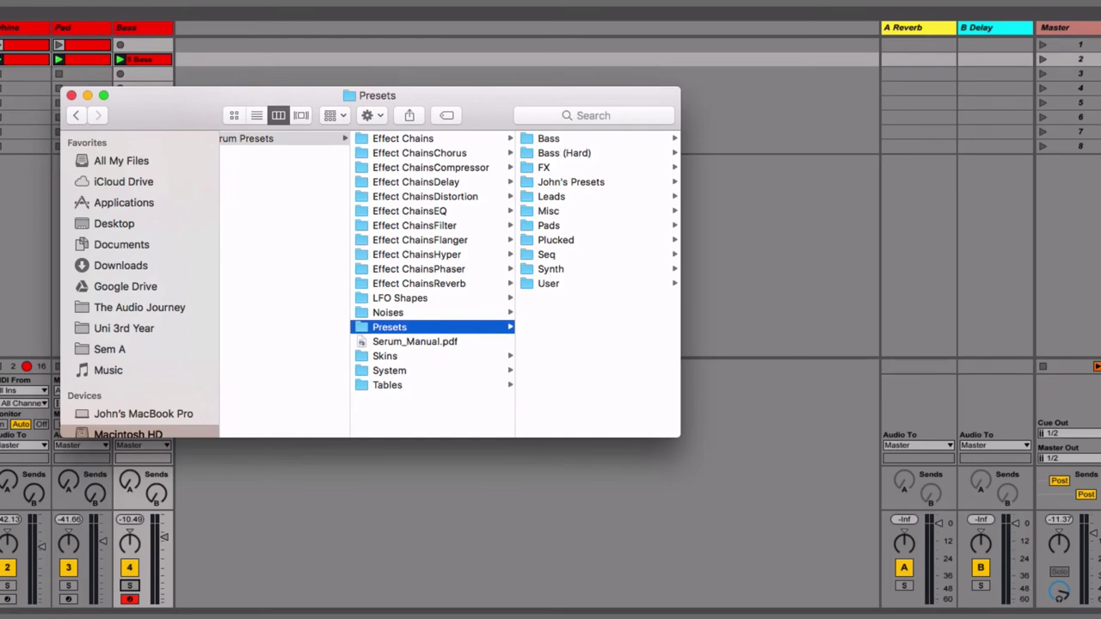
- Bring Serum forward, browse the Bass and User preset categories without loading, then hide Serum
{"action": "left_click", "coordinate": [684, 448]}
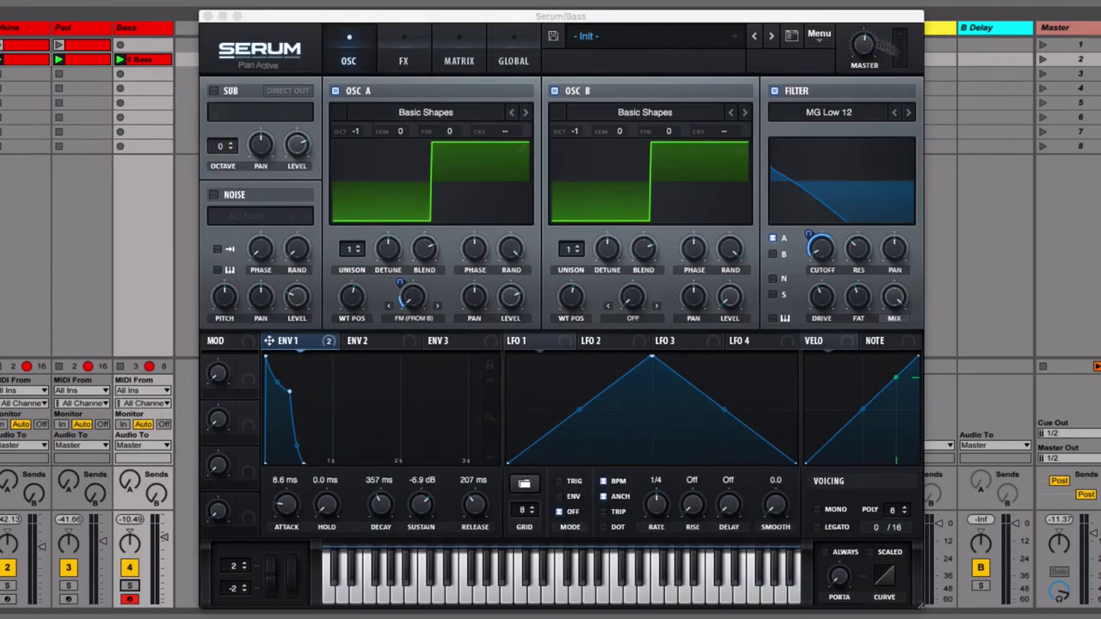
{"action": "left_click", "coordinate": [671, 39]}
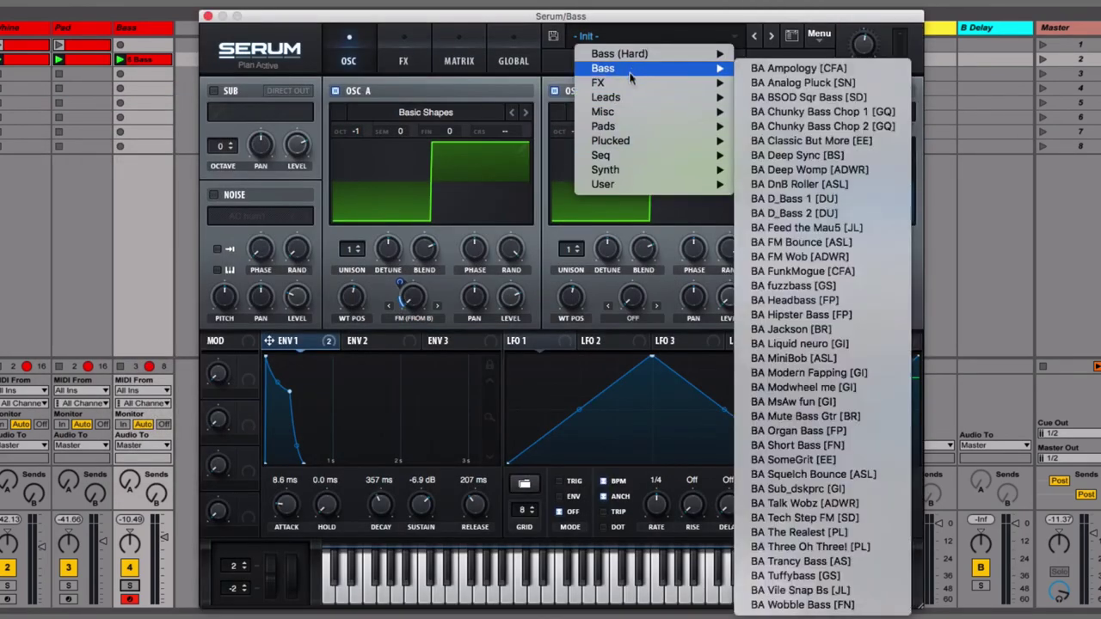
{"action": "mouse_move", "coordinate": [644, 184]}
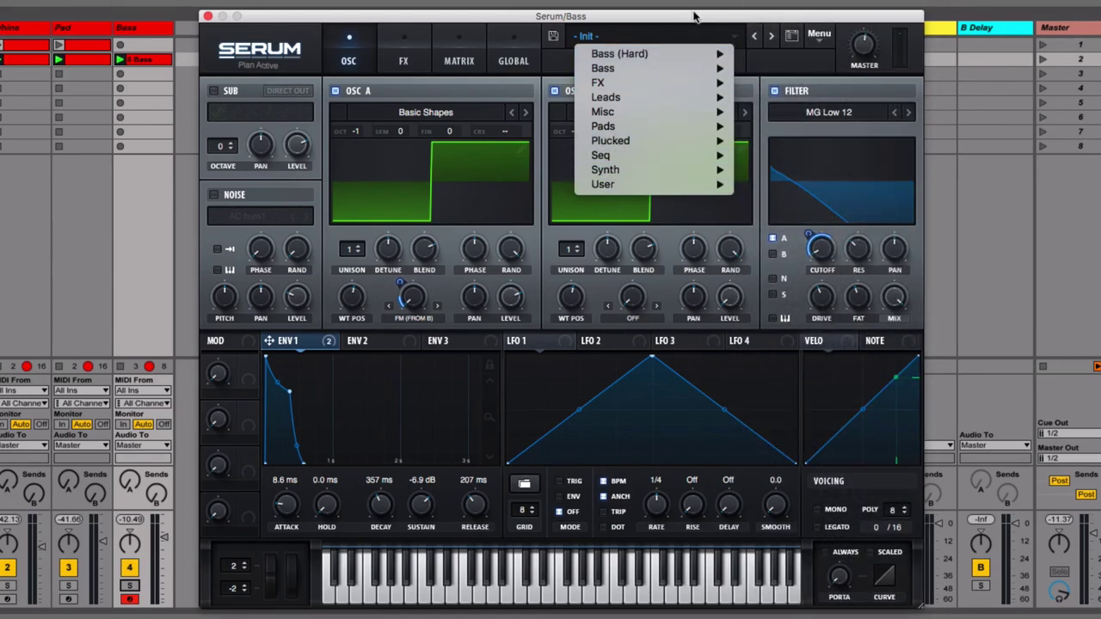
{"action": "left_click", "coordinate": [694, 21]}
{"action": "left_click", "coordinate": [971, 177]}
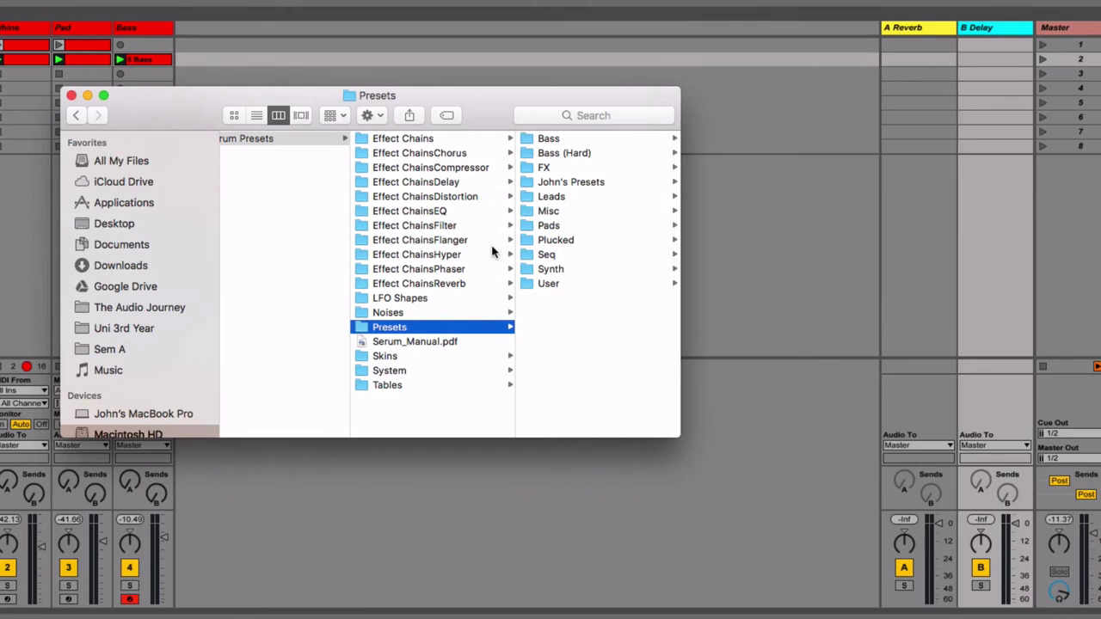
- Check the Downloads folder, then reopen Serum on the Bass track and reveal its Presets folder
{"action": "left_click", "coordinate": [133, 269]}
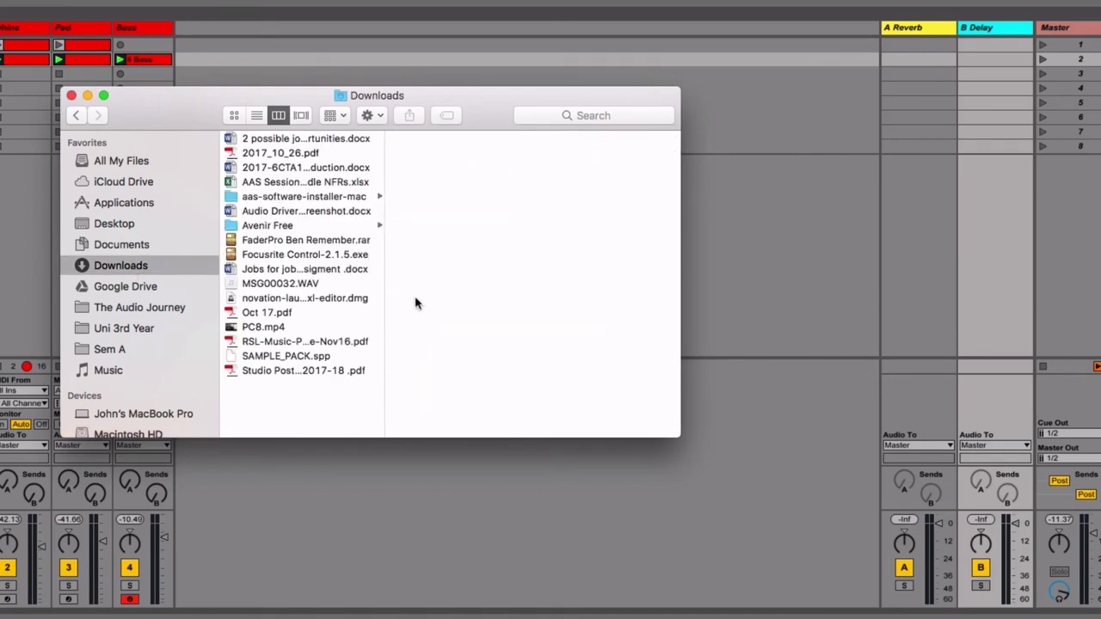
{"action": "left_click", "coordinate": [274, 154]}
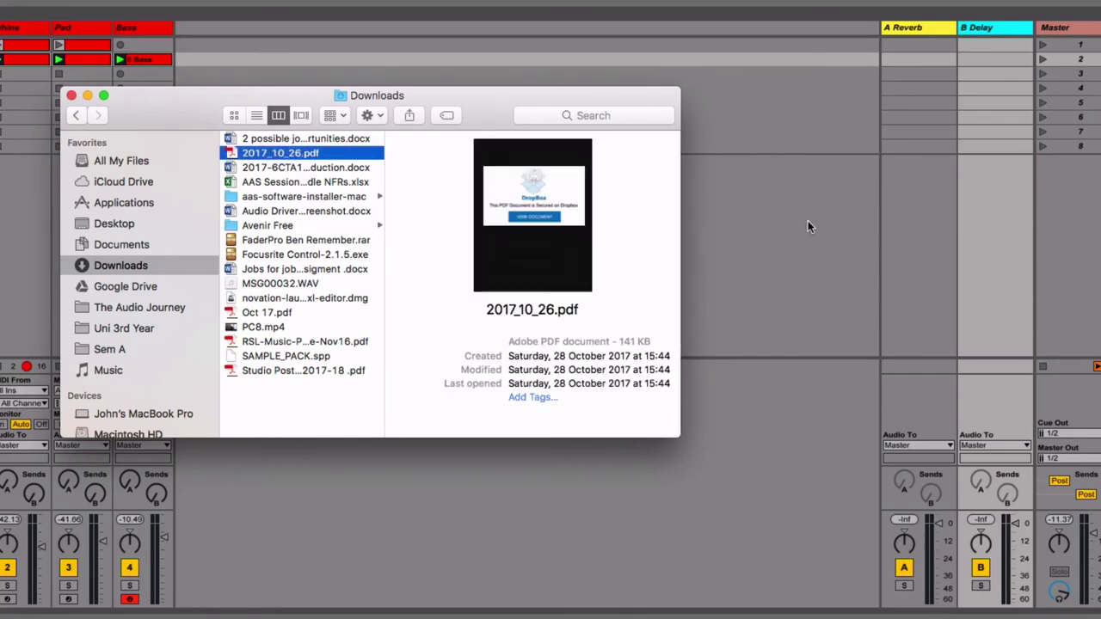
{"action": "key", "text": "ctrl+Up"}
{"action": "left_click", "coordinate": [423, 426]}
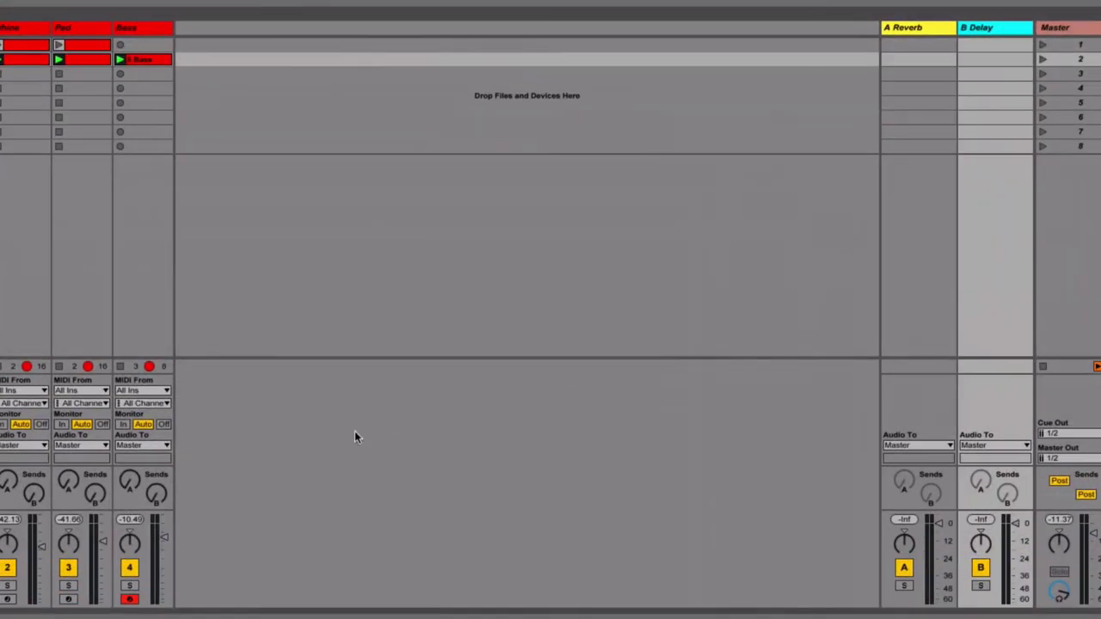
{"action": "left_click", "coordinate": [153, 29]}
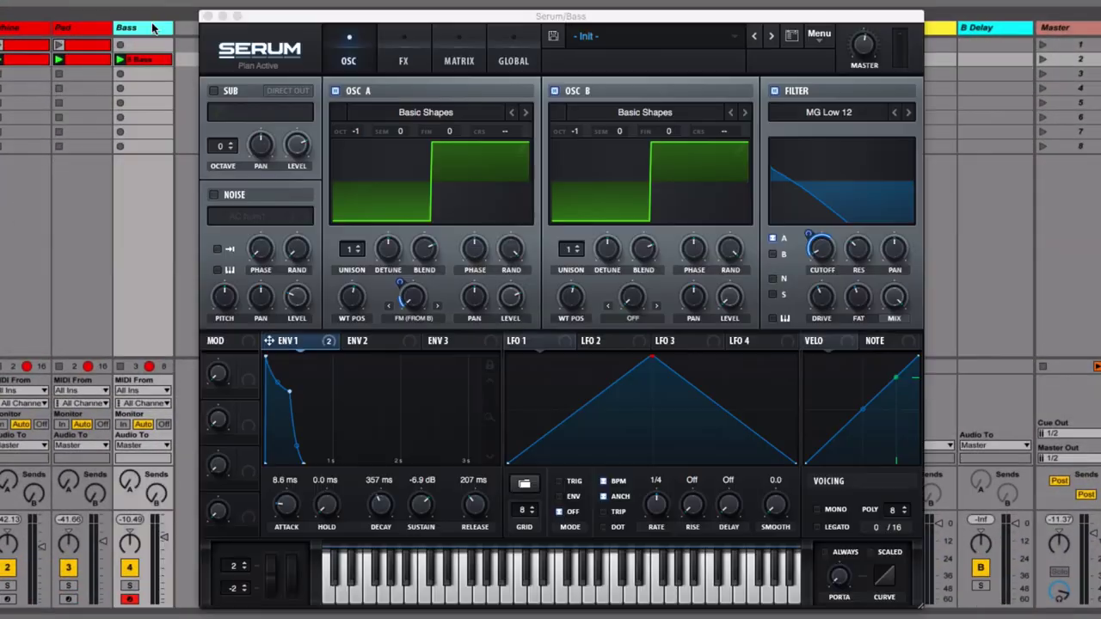
{"action": "left_click", "coordinate": [818, 39]}
{"action": "left_click", "coordinate": [872, 283]}
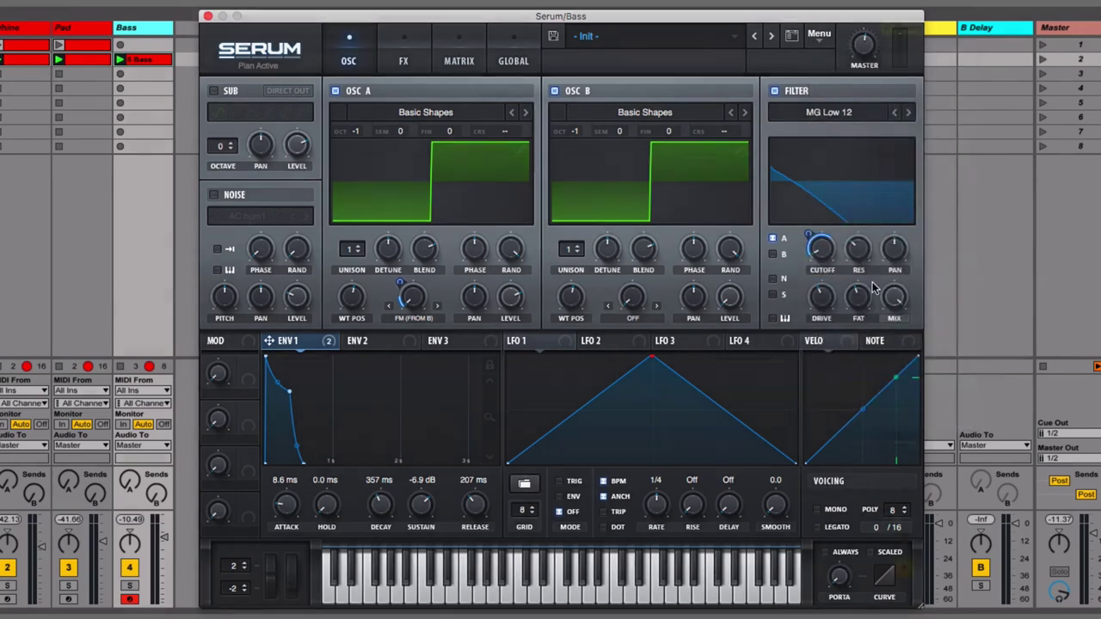
- Place a second Finder window on Downloads beside Presets > User and drag a downloaded file into User
{"action": "key", "text": "super+n"}
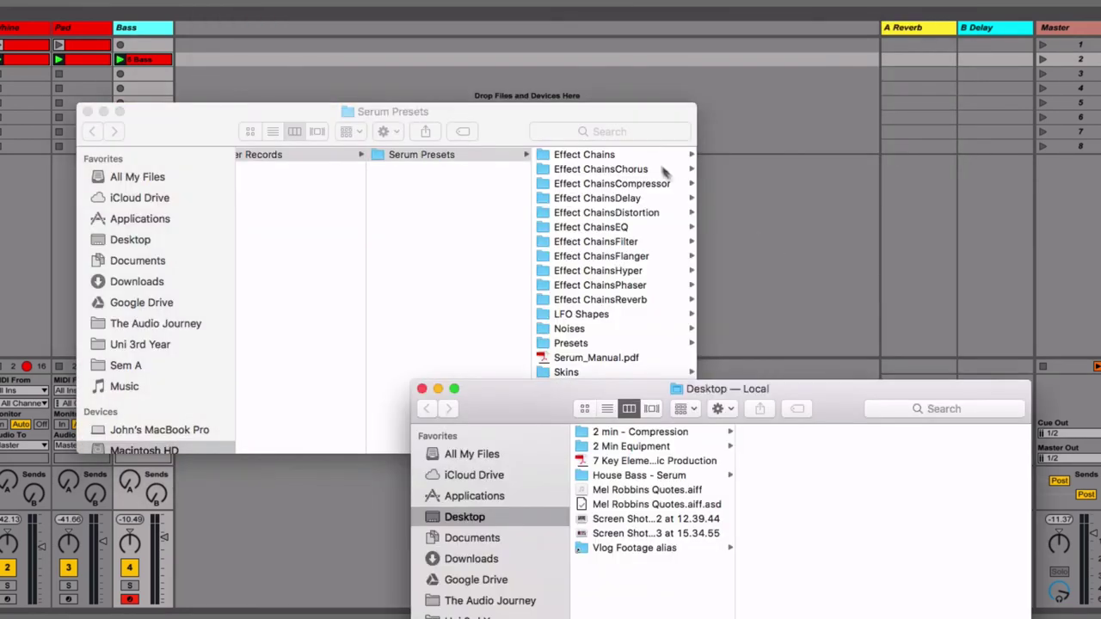
{"action": "left_click", "coordinate": [462, 557]}
{"action": "left_click_drag", "start_coordinate": [521, 402], "coordinate": [597, 409]}
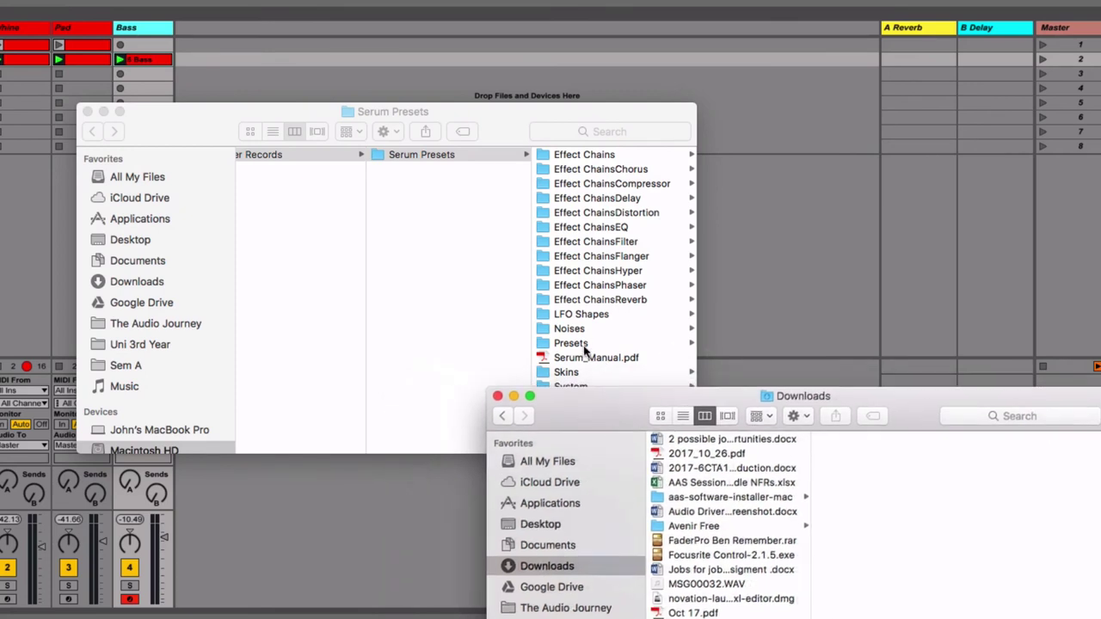
{"action": "left_click", "coordinate": [585, 348]}
{"action": "left_click", "coordinate": [572, 345]}
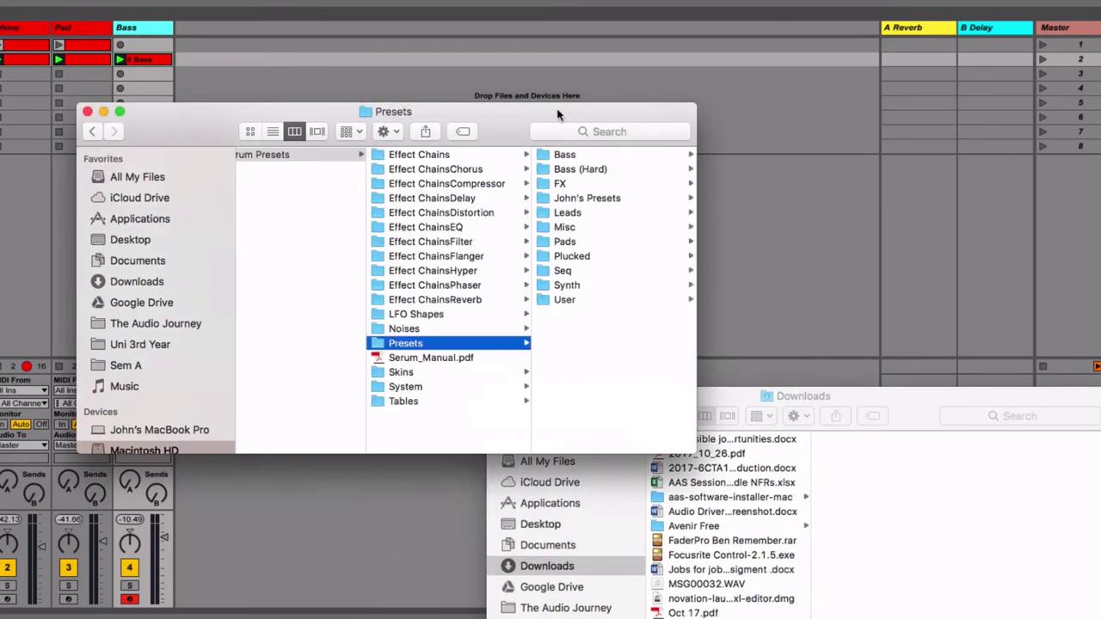
{"action": "left_click_drag", "start_coordinate": [557, 113], "coordinate": [329, 107]}
{"action": "left_click", "coordinate": [347, 298]}
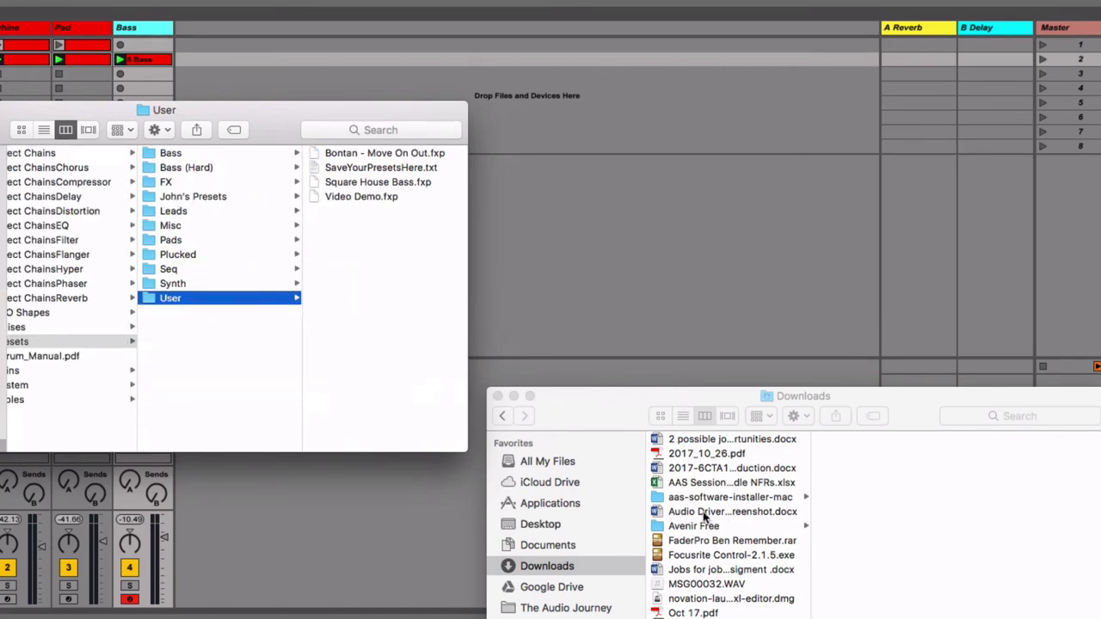
{"action": "left_click_drag", "start_coordinate": [712, 513], "coordinate": [726, 530]}
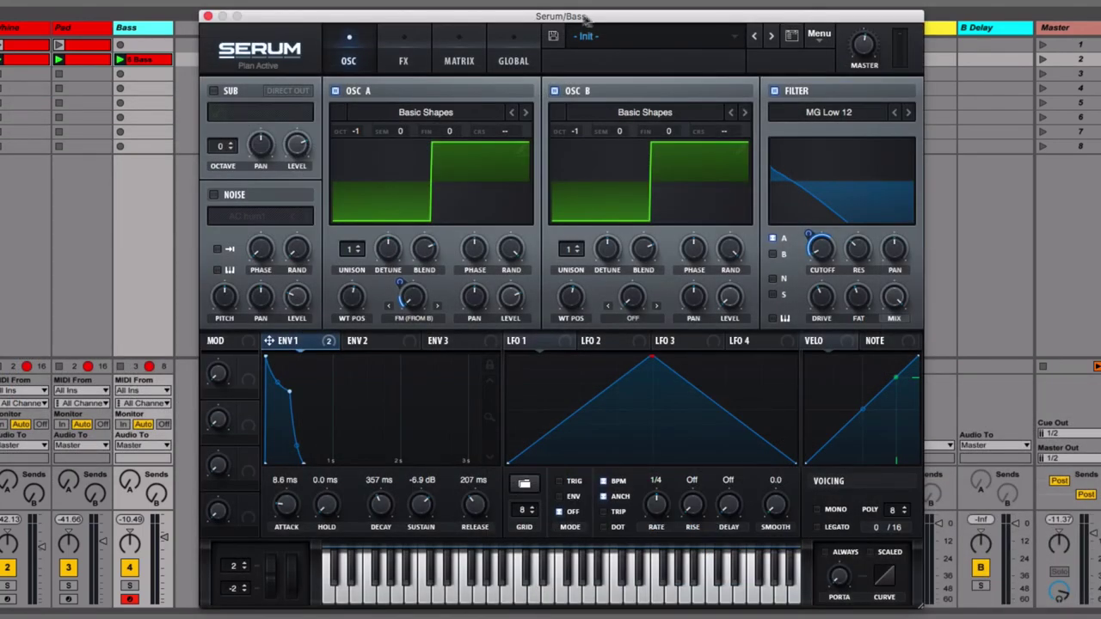
- Save the current patch as a user preset named Demo
{"action": "left_click", "coordinate": [554, 37]}
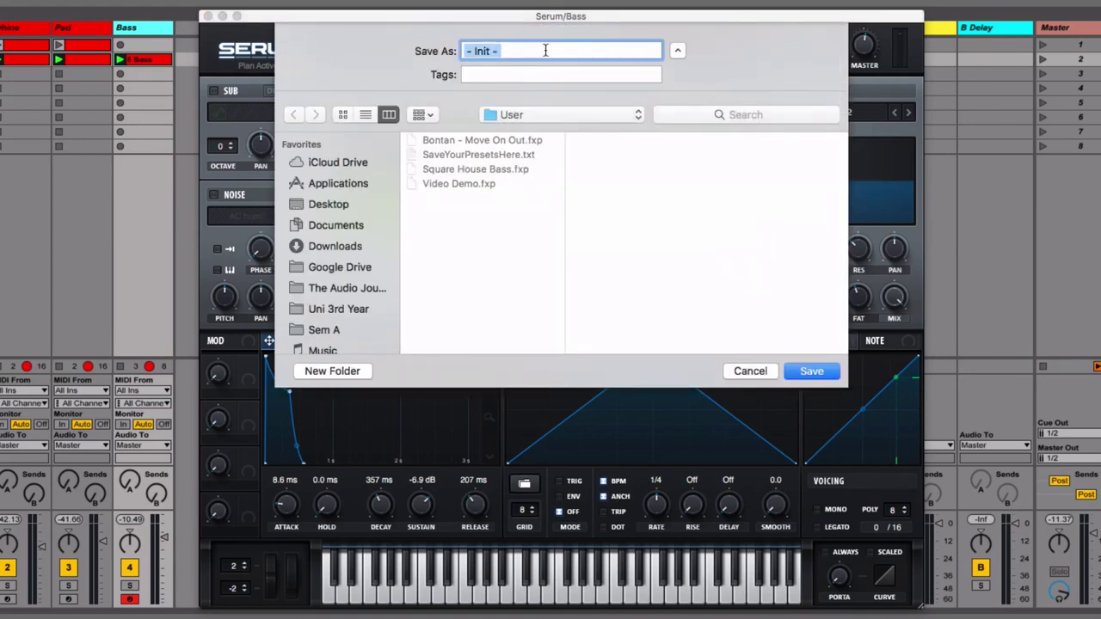
{"action": "type", "text": "Demo"}
{"action": "left_click", "coordinate": [813, 370]}
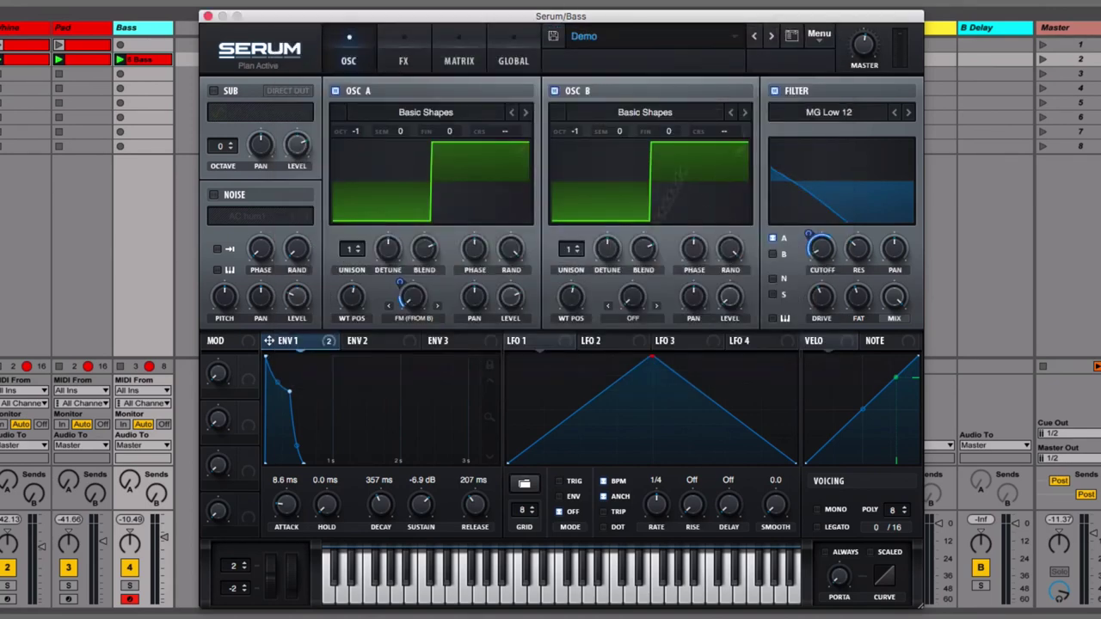
- Reload the Demo preset from the User category in Serum's preset browser
{"action": "left_click", "coordinate": [671, 38]}
{"action": "mouse_move", "coordinate": [632, 199]}
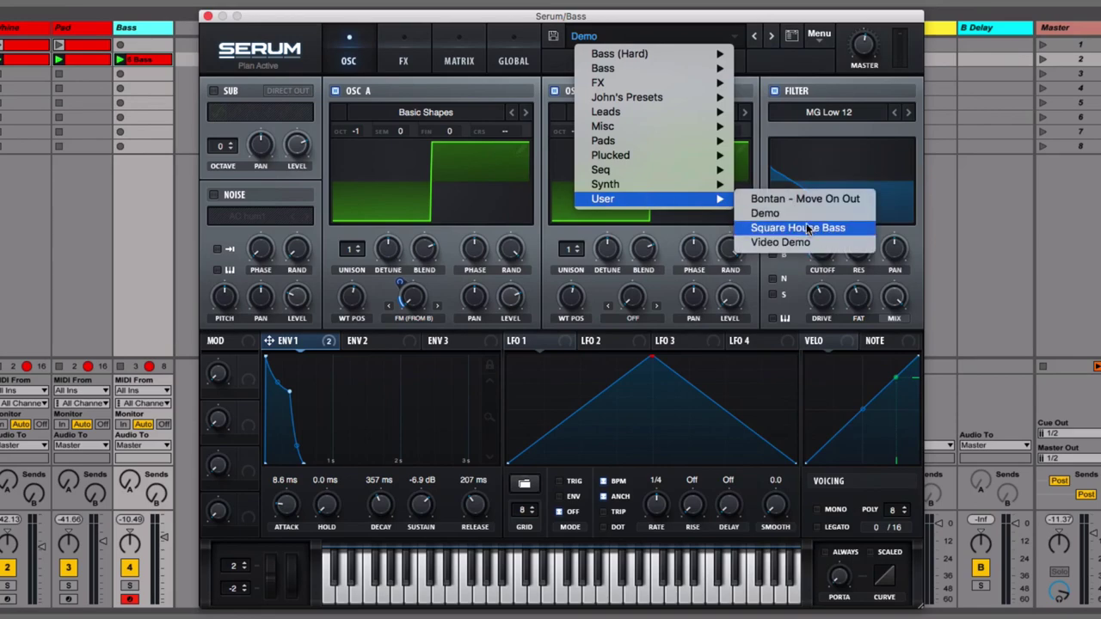
{"action": "left_click", "coordinate": [764, 213]}
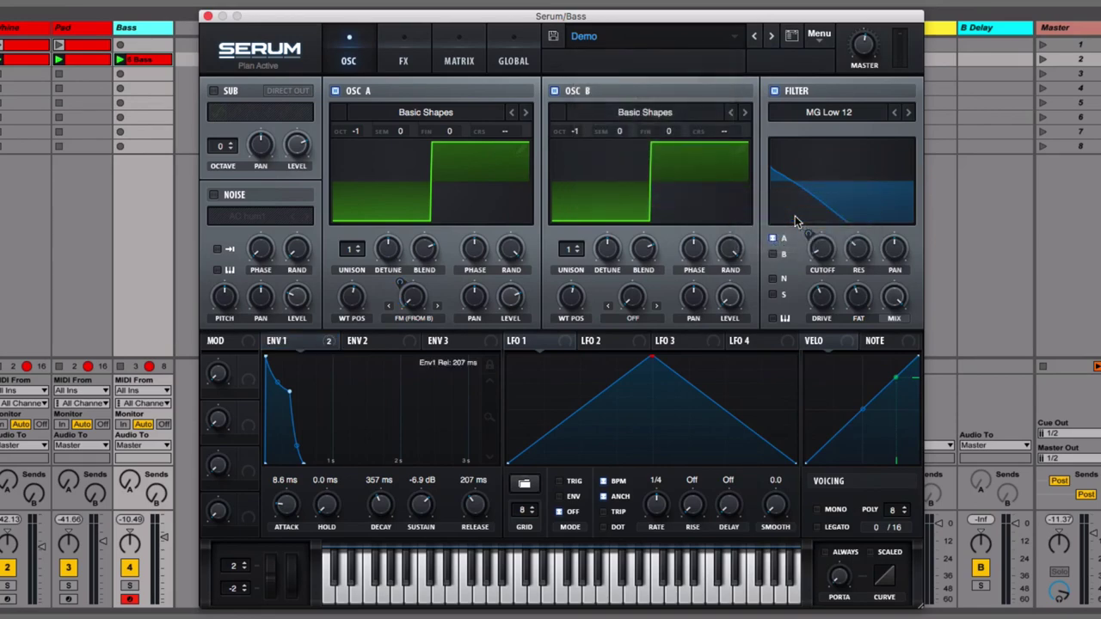